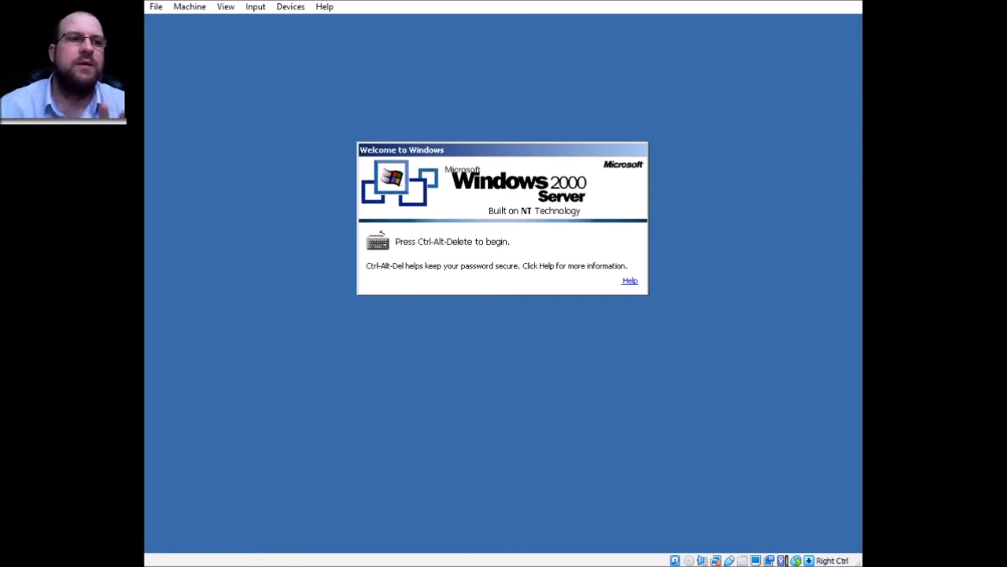
Log on to DOMAIN as administrator by entering the account password.
{"action": "key", "text": "ctrl+alt+Delete"}
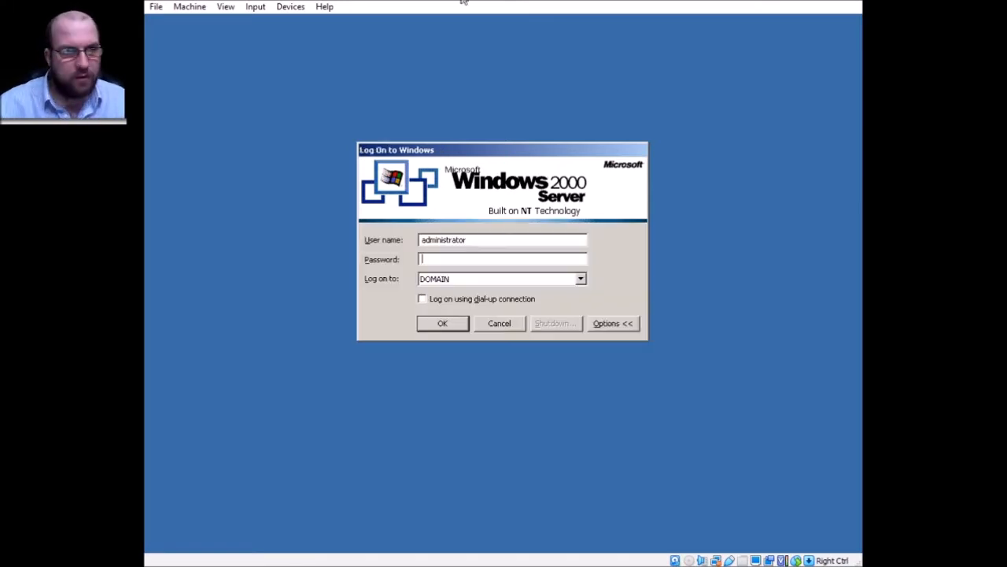
{"action": "type", "text": "********"}
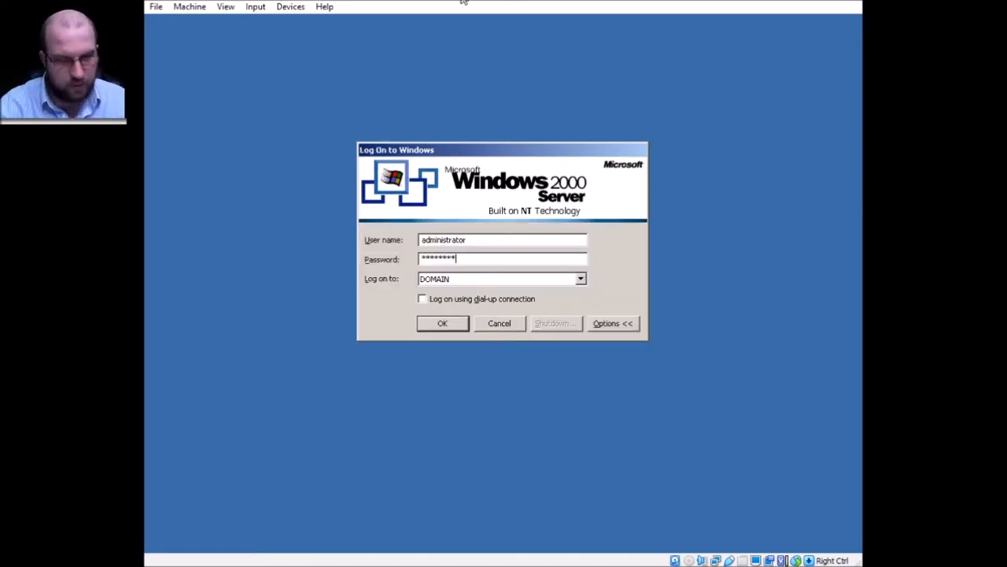
{"action": "key", "text": "Return"}
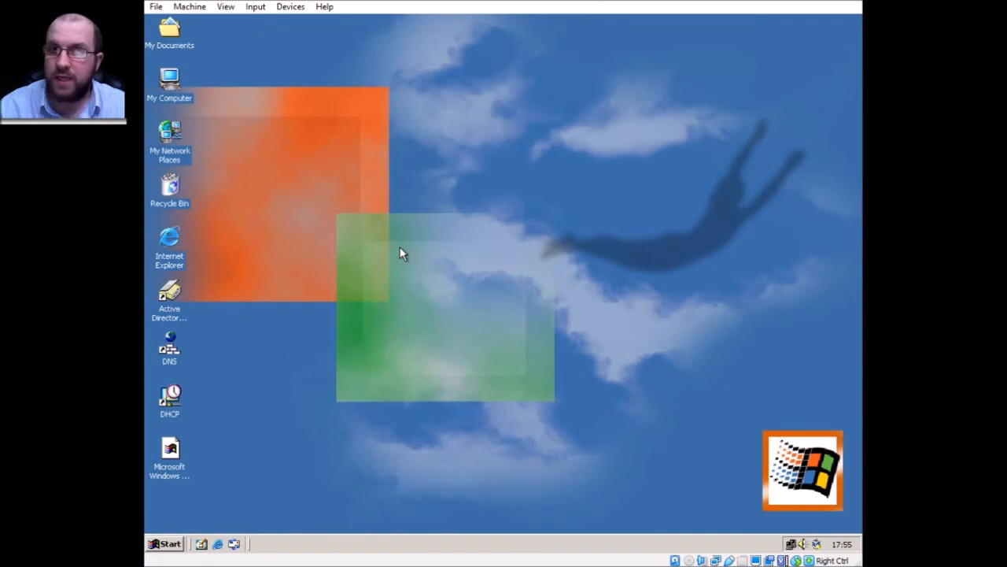
Open the Computer Management console for this computer and move its window clear of the desktop icons.
{"action": "right_click", "coordinate": [169, 82]}
{"action": "left_click", "coordinate": [197, 126]}
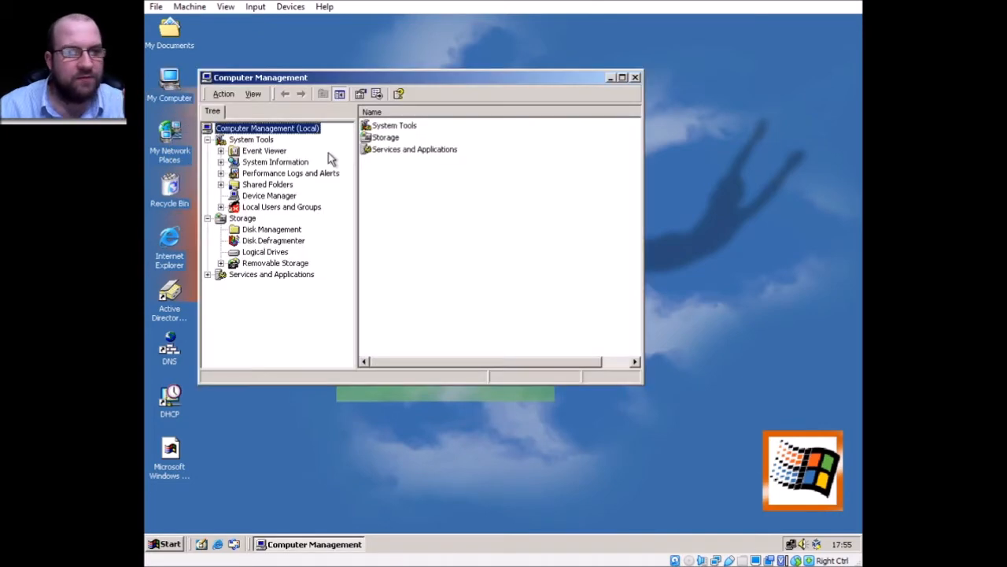
{"action": "left_click_drag", "start_coordinate": [384, 77], "coordinate": [490, 79]}
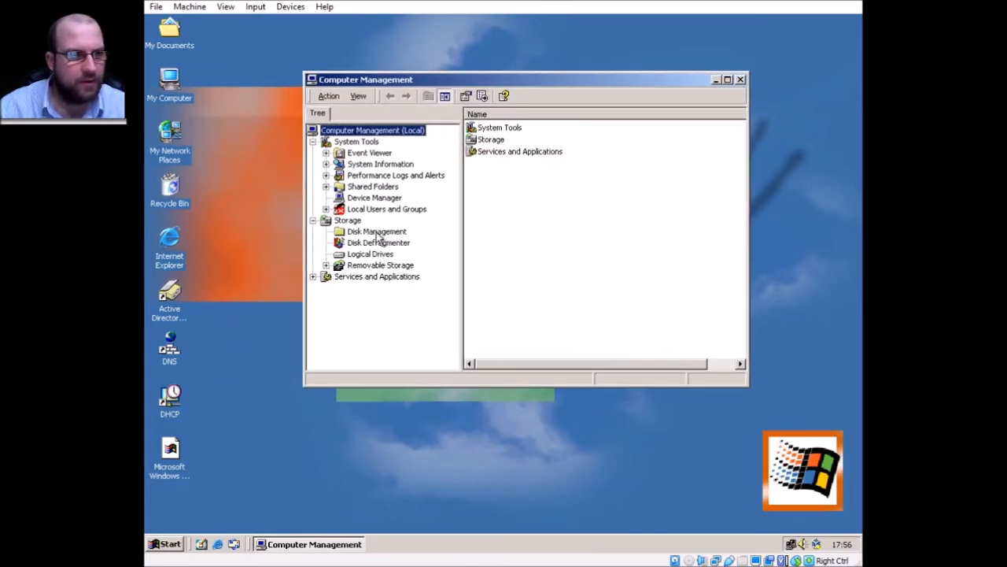
Check in Device Manager which host adapter is installed under SCSI and RAID controllers.
{"action": "left_click", "coordinate": [375, 197]}
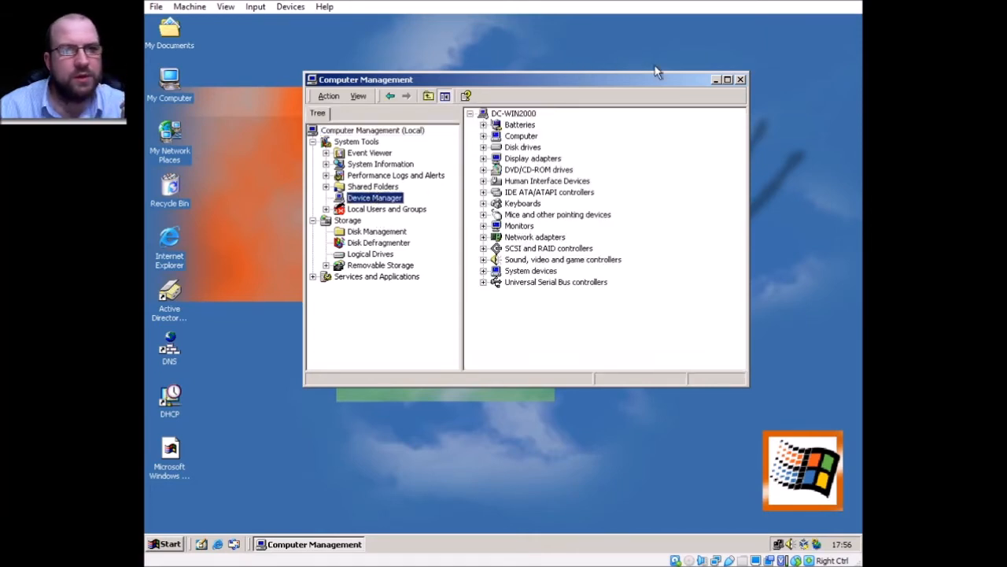
{"action": "left_click_drag", "start_coordinate": [654, 79], "coordinate": [601, 78]}
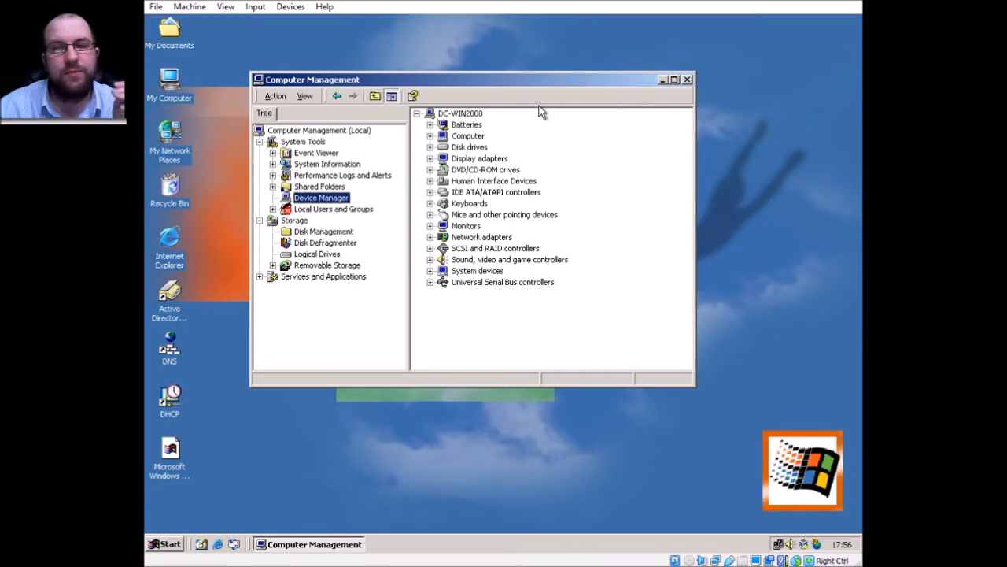
{"action": "left_click", "coordinate": [430, 248]}
{"action": "left_click", "coordinate": [513, 259]}
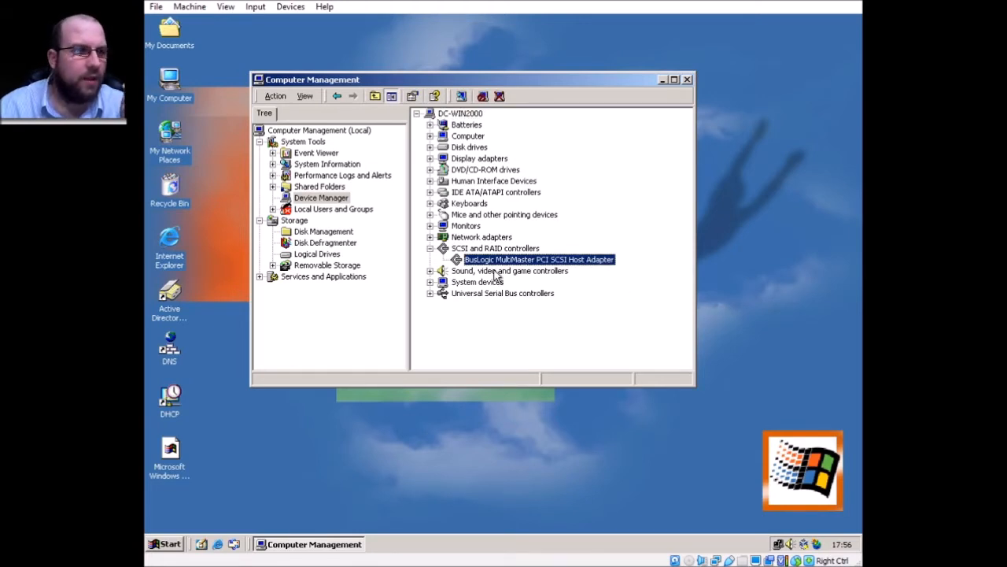
In a maximized Disk Management view, write a signature to Disks 2, 3, 4, 5 and 6.
{"action": "left_click", "coordinate": [336, 235]}
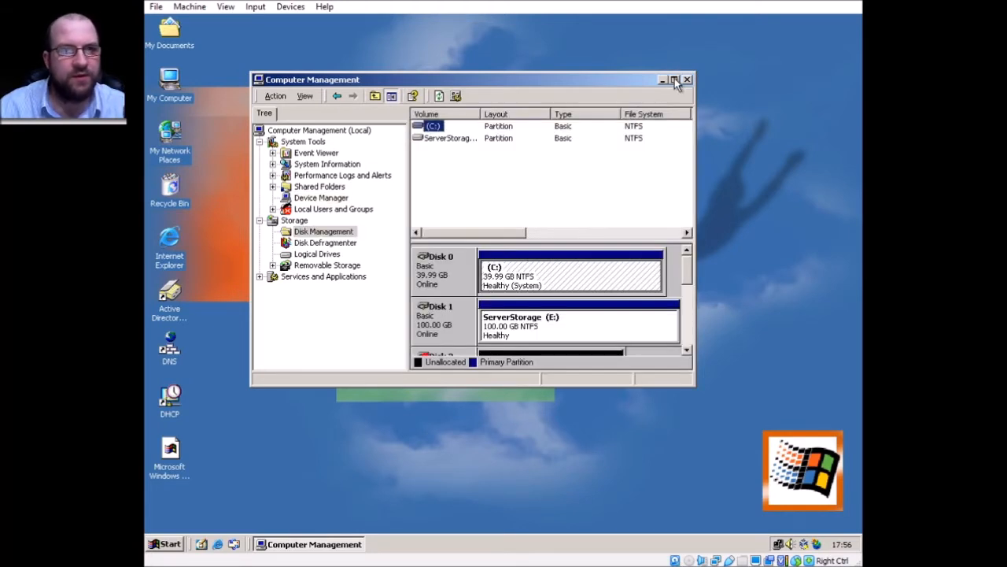
{"action": "left_click", "coordinate": [674, 79]}
{"action": "left_click_drag", "start_coordinate": [858, 348], "coordinate": [857, 377]}
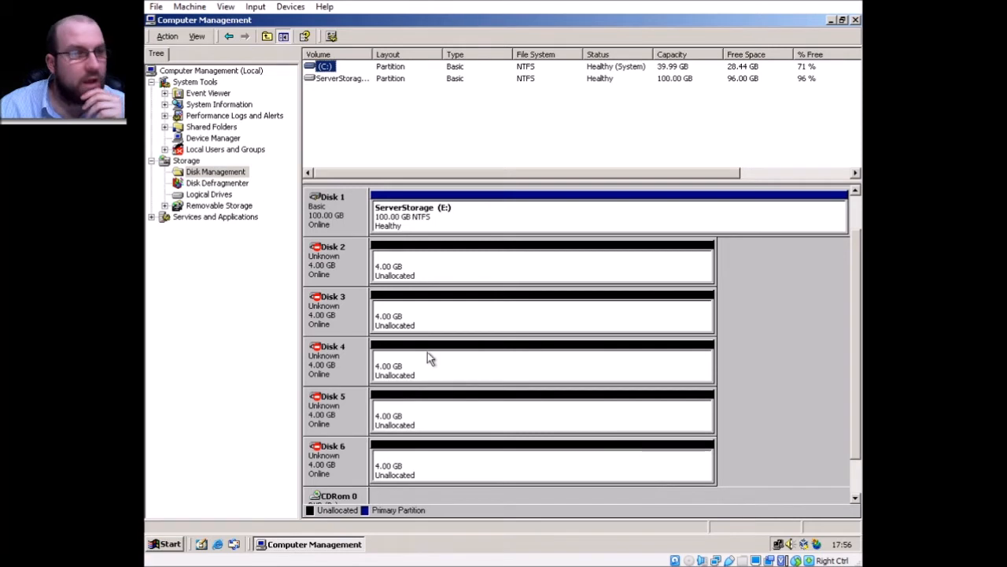
{"action": "right_click", "coordinate": [351, 267]}
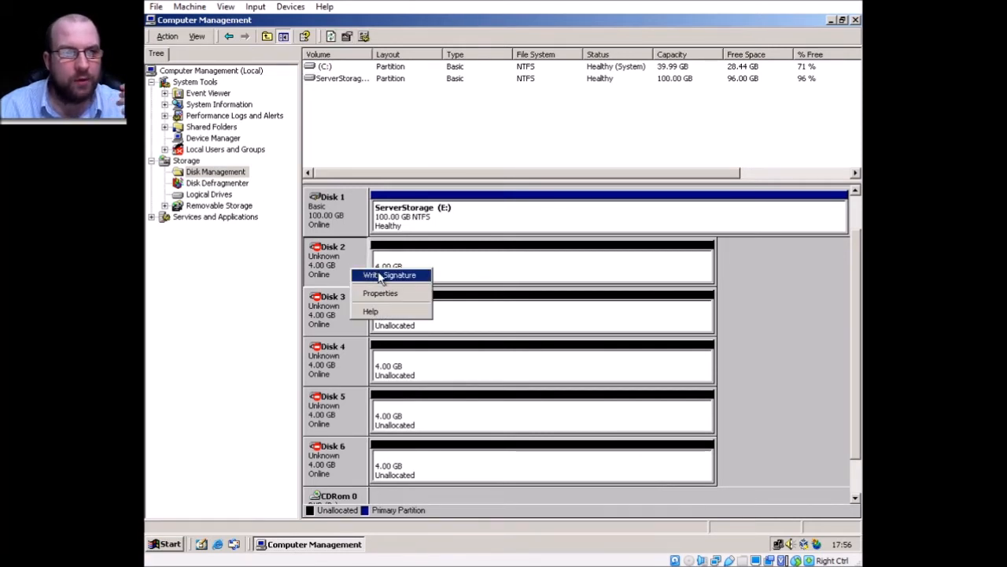
{"action": "left_click", "coordinate": [380, 276]}
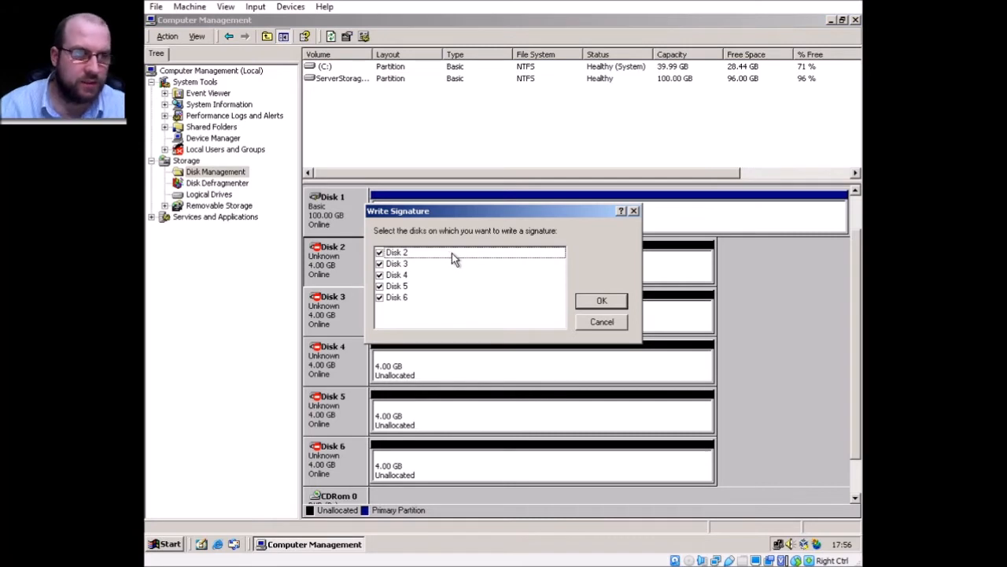
{"action": "left_click", "coordinate": [601, 301]}
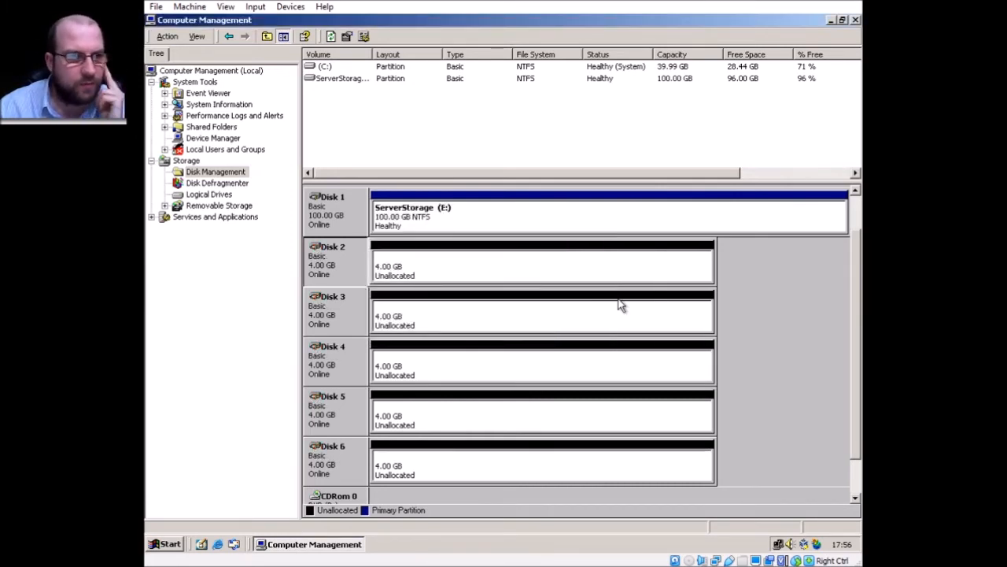
Upgrade the basic Disks 2, 3, 4, 5 and 6 to dynamic disks.
{"action": "right_click", "coordinate": [352, 273]}
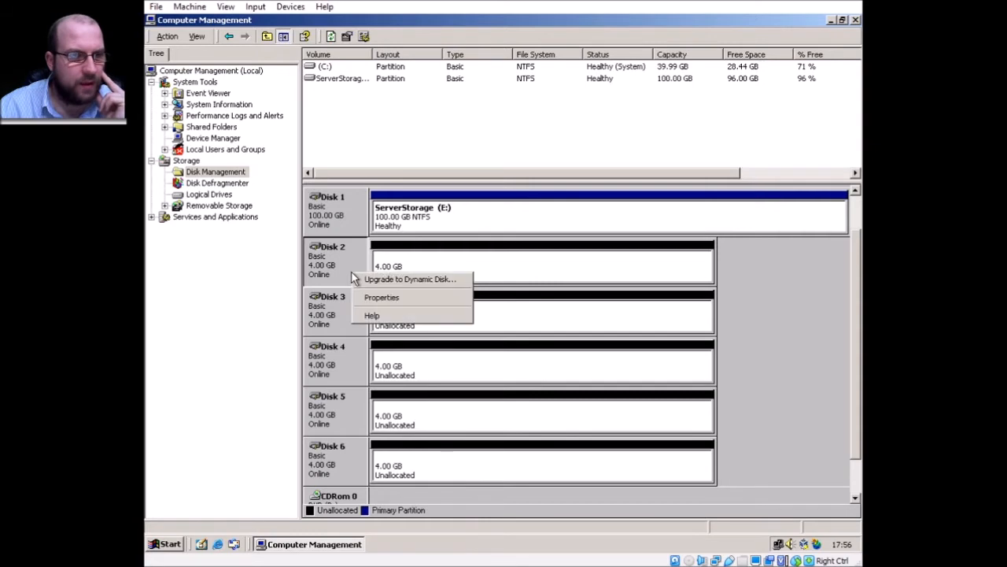
{"action": "left_click", "coordinate": [414, 282]}
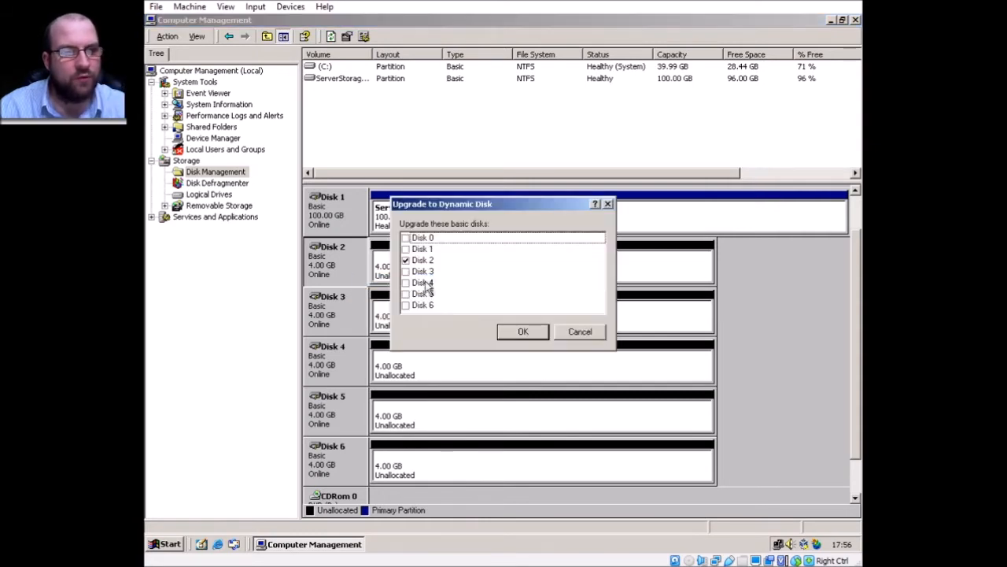
{"action": "left_click", "coordinate": [406, 271]}
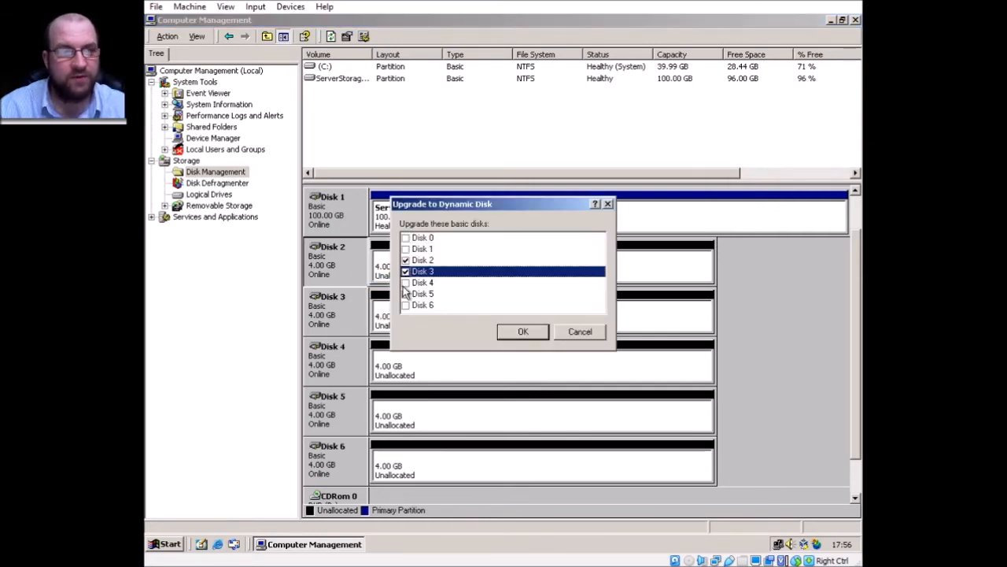
{"action": "left_click", "coordinate": [406, 282]}
{"action": "left_click", "coordinate": [405, 293]}
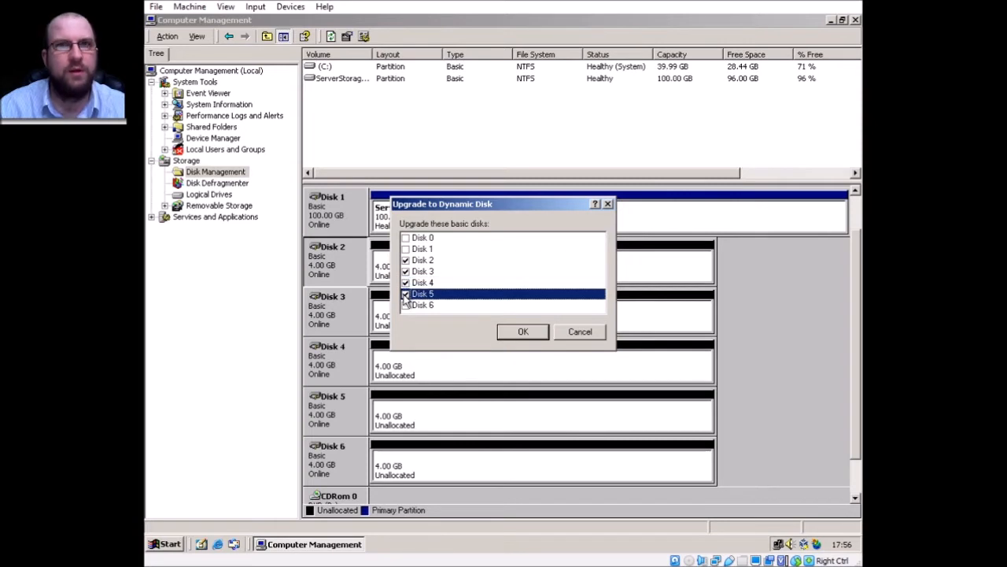
{"action": "left_click", "coordinate": [405, 304]}
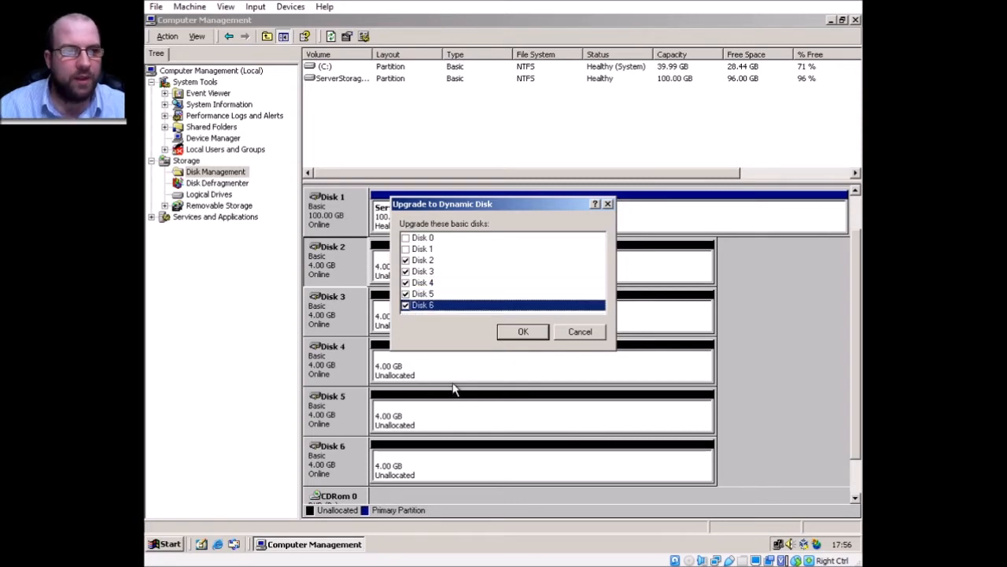
{"action": "left_click", "coordinate": [524, 332]}
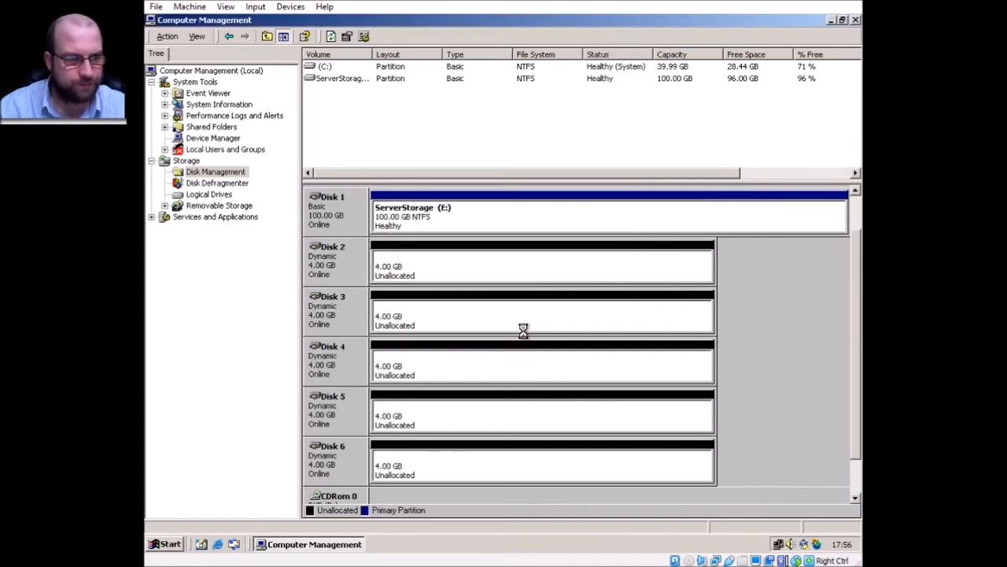
Start creating a volume on Disk 2 and proceed to the choice of volume type.
{"action": "right_click", "coordinate": [338, 258]}
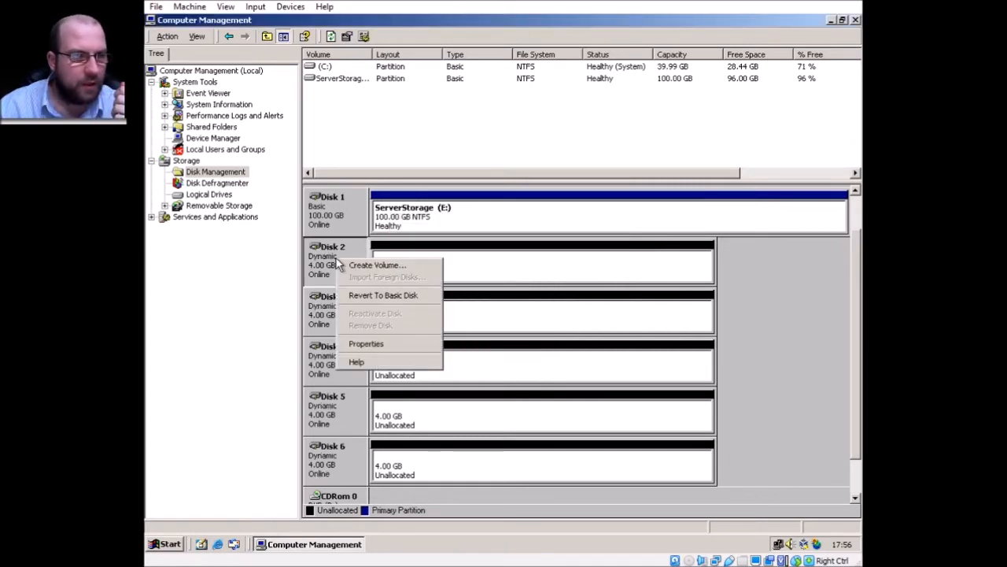
{"action": "left_click", "coordinate": [432, 268]}
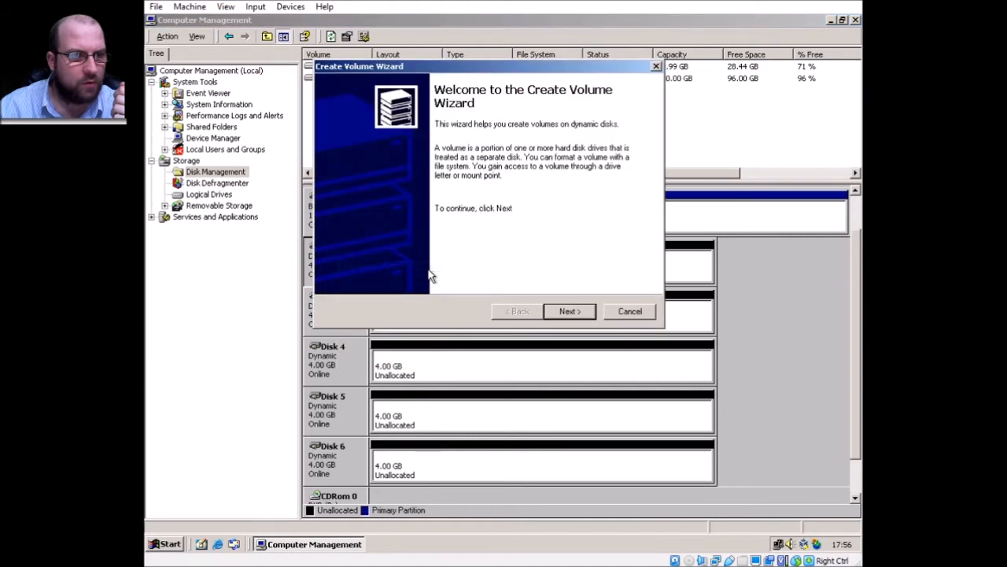
{"action": "left_click", "coordinate": [566, 312]}
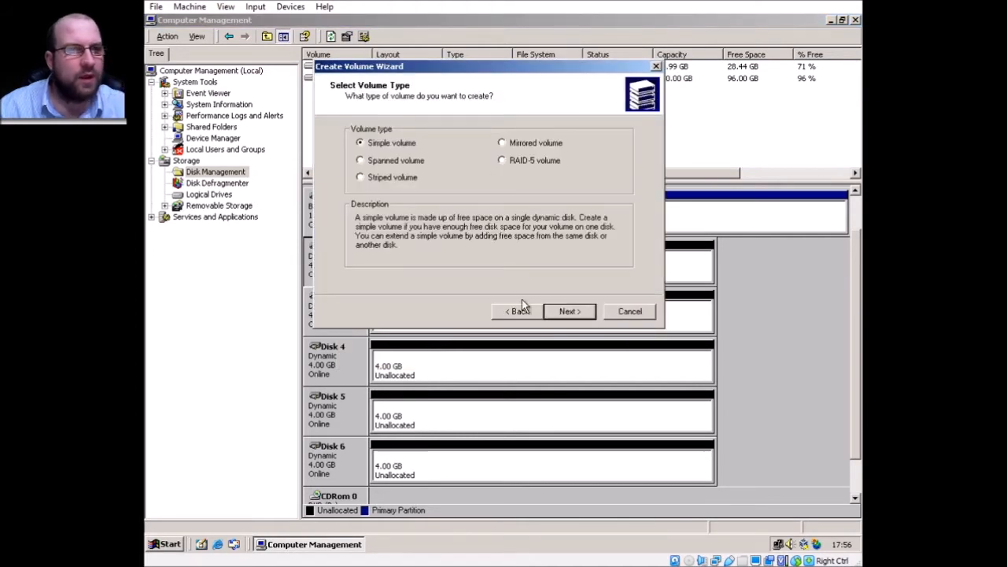
{"action": "left_click_drag", "start_coordinate": [468, 68], "coordinate": [561, 154]}
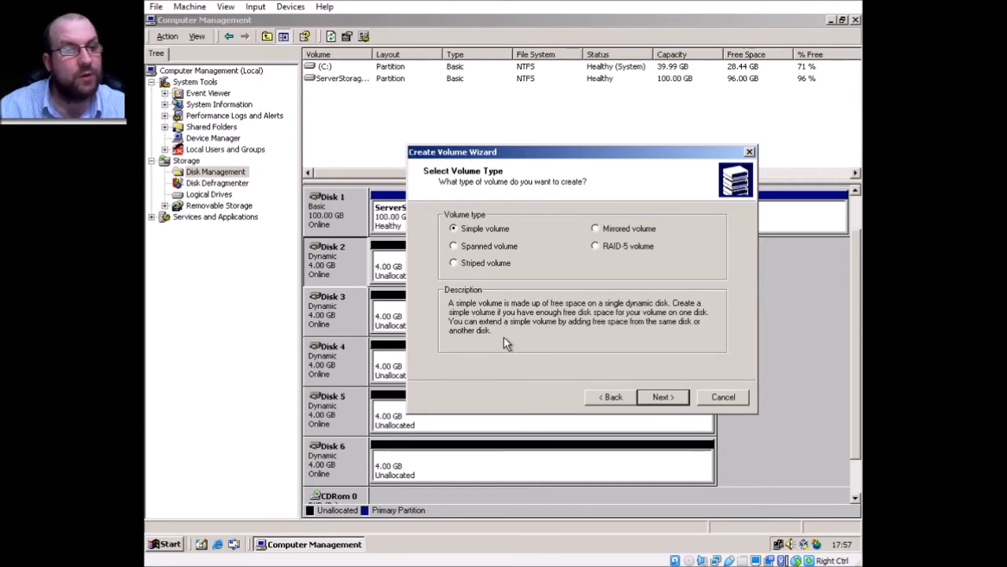
Review the descriptions of the spanned, mirrored, RAID-5 and striped volume types.
{"action": "left_click", "coordinate": [484, 247]}
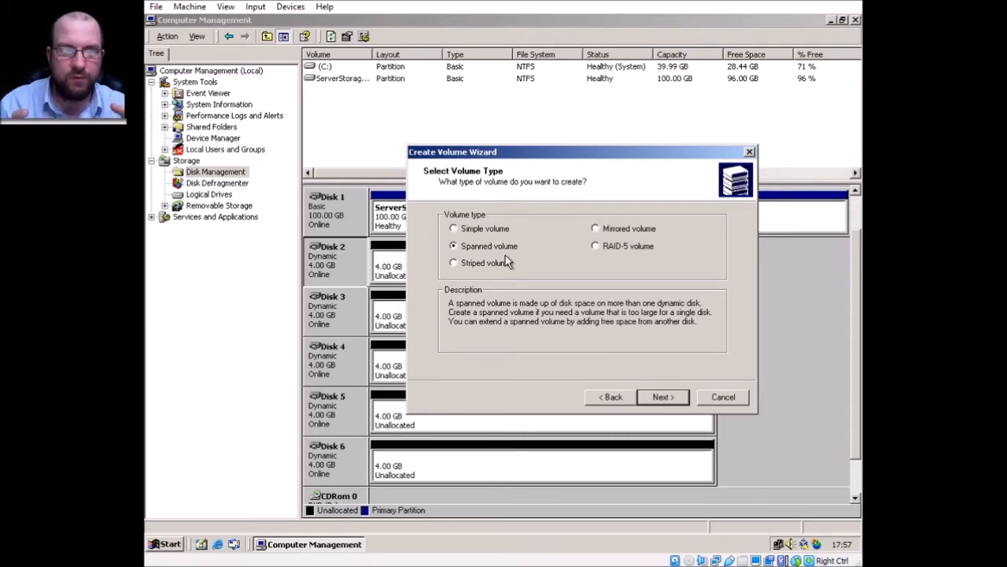
{"action": "left_click", "coordinate": [629, 228]}
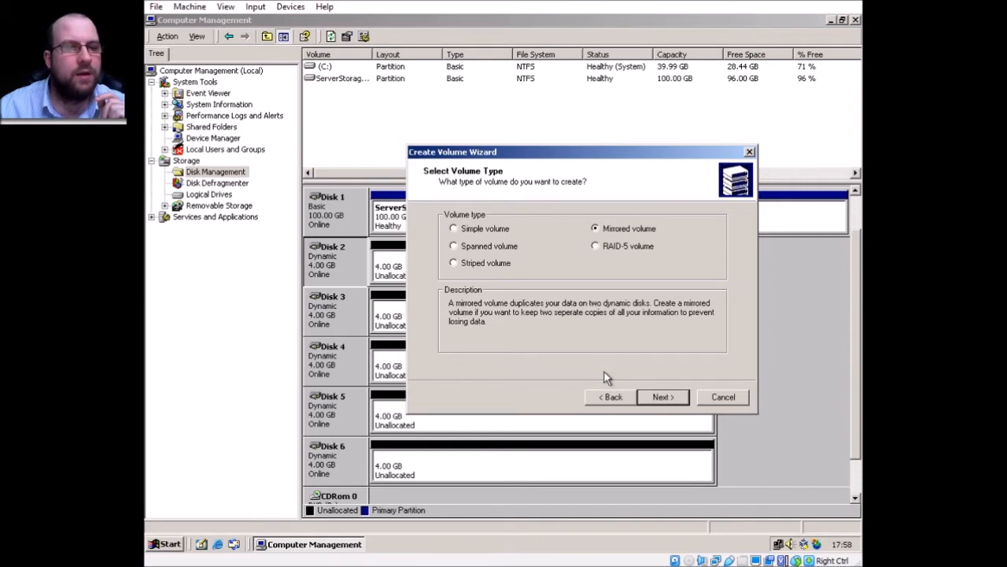
{"action": "left_click", "coordinate": [596, 247]}
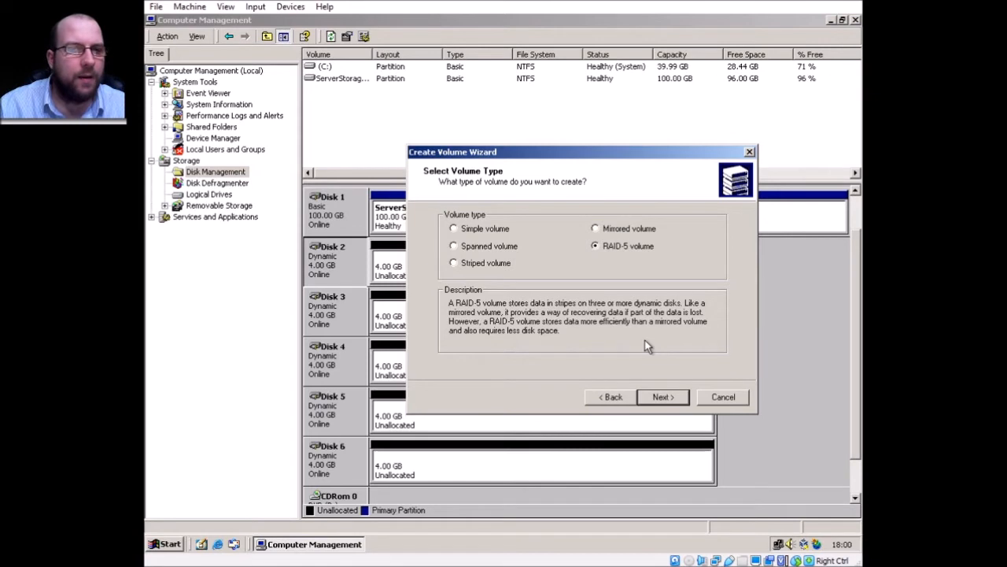
{"action": "left_click", "coordinate": [478, 265]}
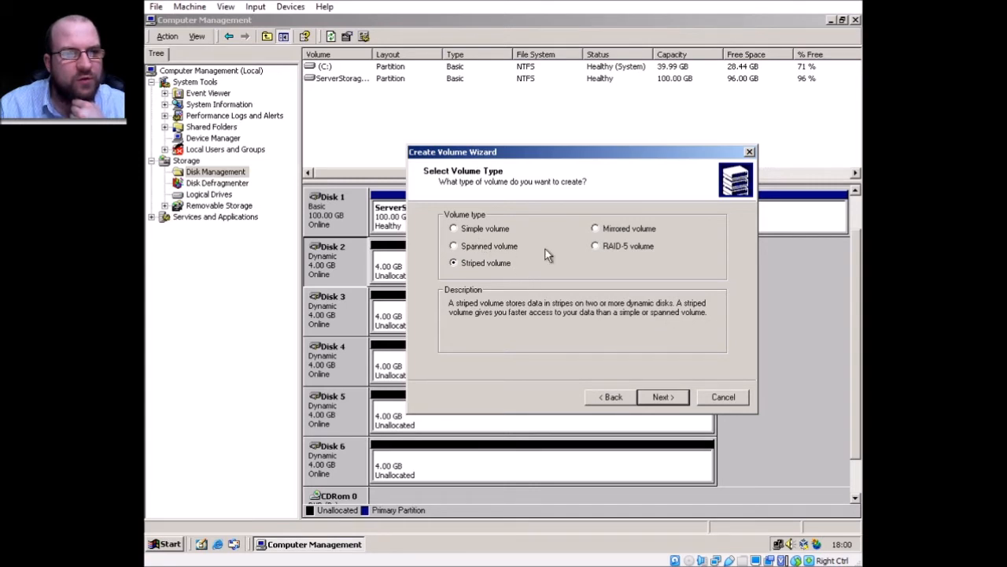
Choose the RAID-5 volume type and add Disks 3, 4, 5 and 6, keeping 4095 MB per disk.
{"action": "left_click", "coordinate": [622, 247]}
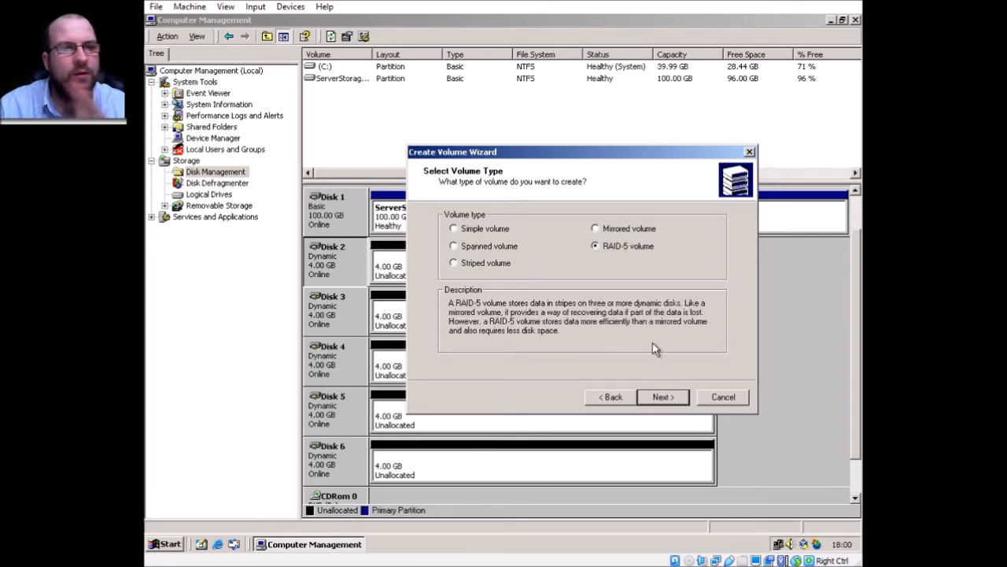
{"action": "left_click", "coordinate": [679, 398]}
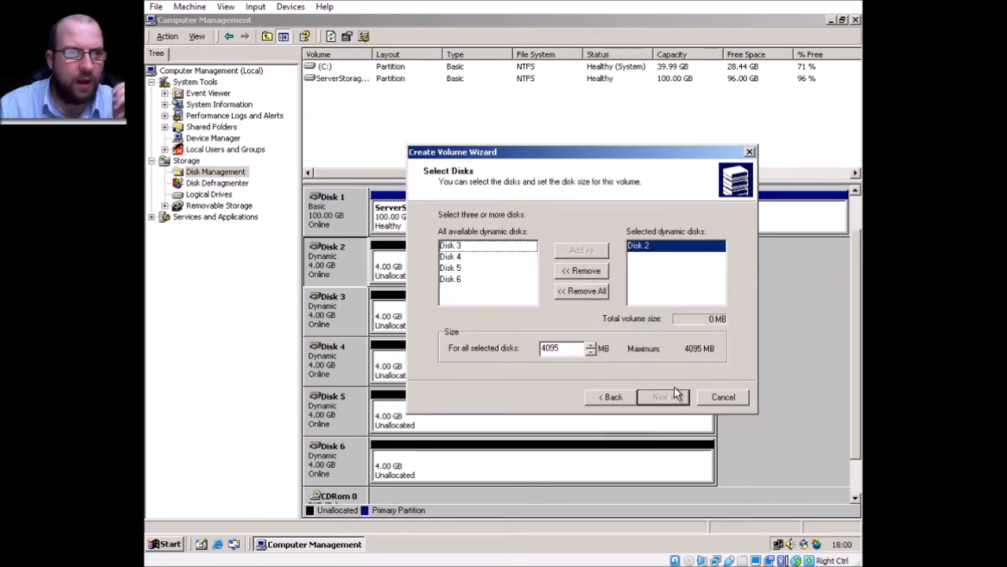
{"action": "double_click", "coordinate": [484, 246]}
{"action": "double_click", "coordinate": [484, 246]}
{"action": "double_click", "coordinate": [483, 247]}
{"action": "double_click", "coordinate": [484, 246]}
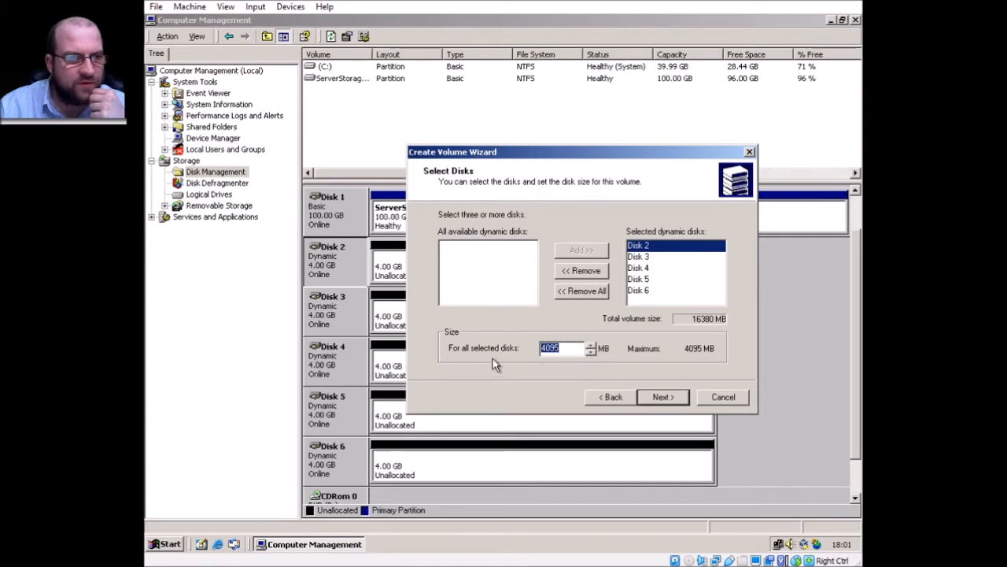
{"action": "left_click", "coordinate": [661, 397]}
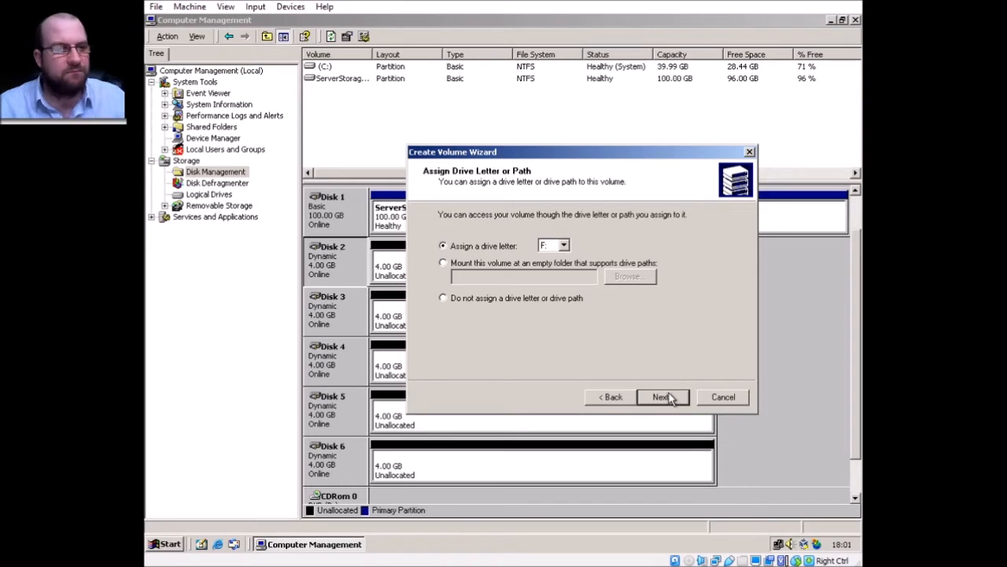
Accept drive letter F: and set the volume to an NTFS quick format with the label "Raid-5 16GB".
{"action": "left_click", "coordinate": [669, 398]}
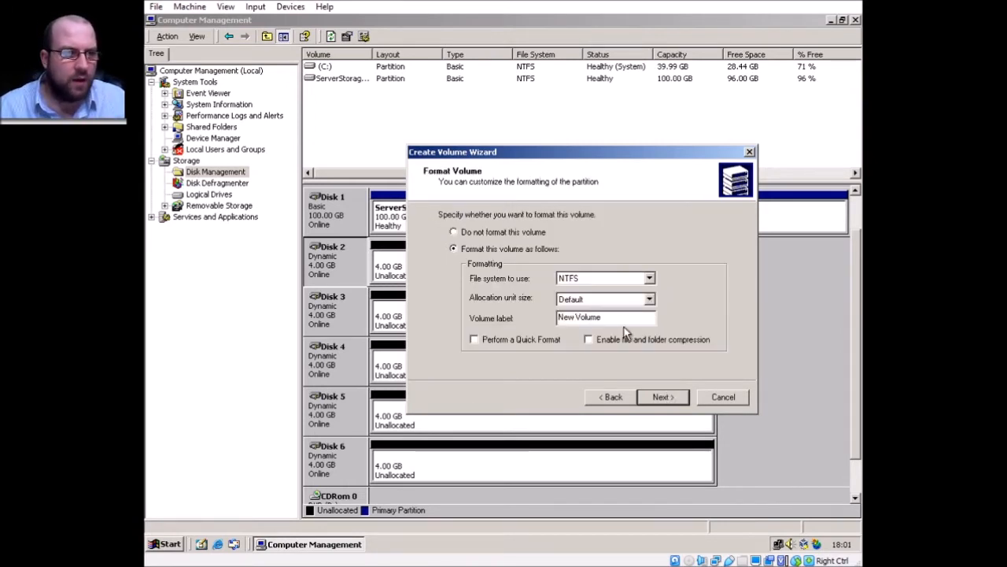
{"action": "left_click_drag", "start_coordinate": [633, 317], "coordinate": [513, 323]}
{"action": "type", "text": "Rad"}
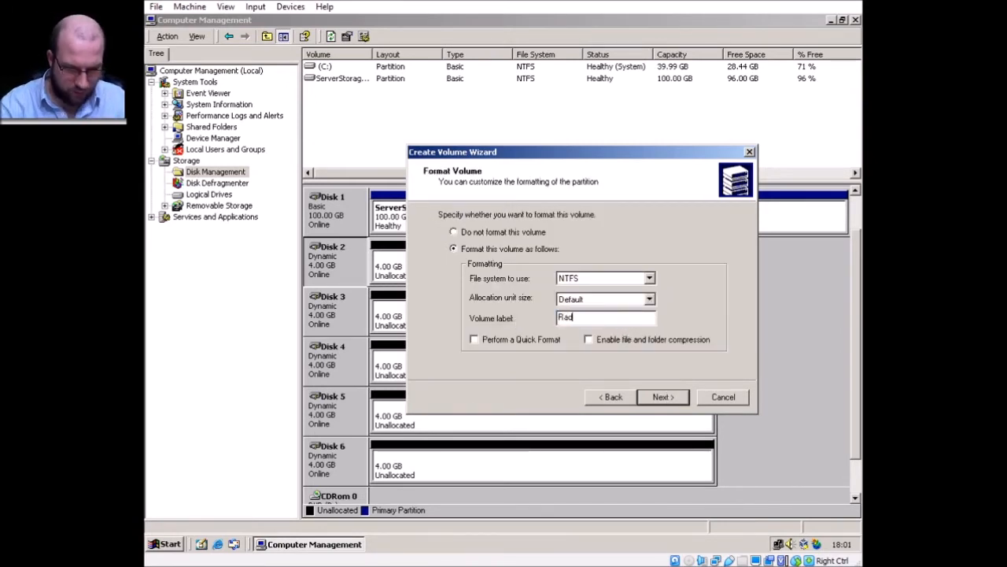
{"action": "key", "text": "BackSpace"}
{"action": "type", "text": "id-5 16GB"}
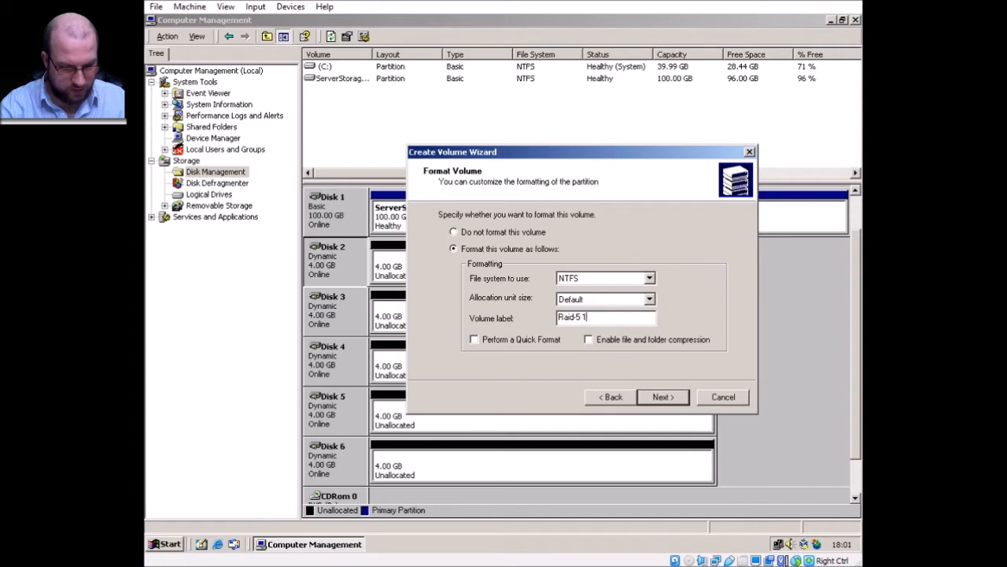
{"action": "left_click", "coordinate": [510, 339]}
{"action": "left_click", "coordinate": [664, 397]}
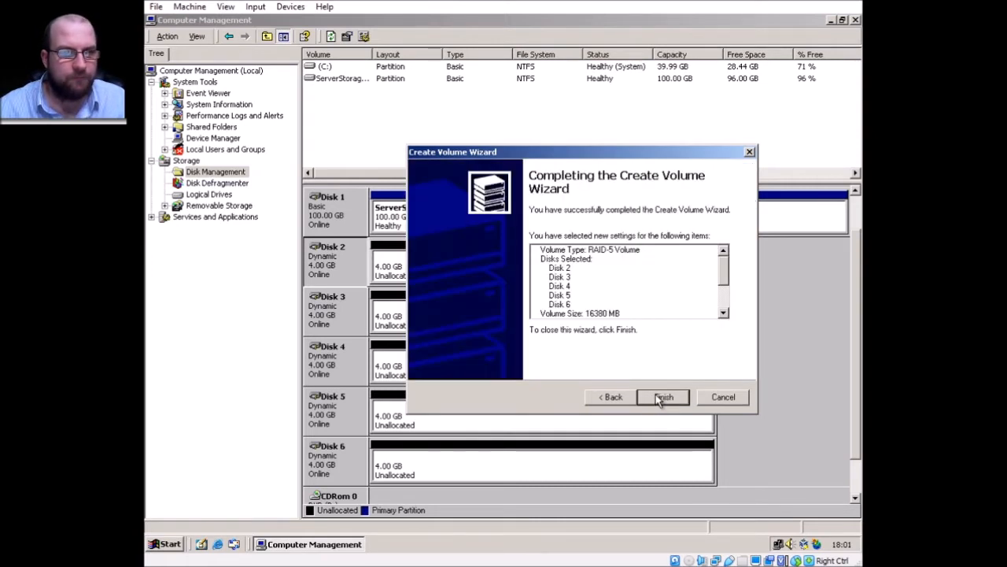
Finish creating the RAID-5 volume with the chosen settings and widen the Status column of the volume list.
{"action": "left_click", "coordinate": [663, 396]}
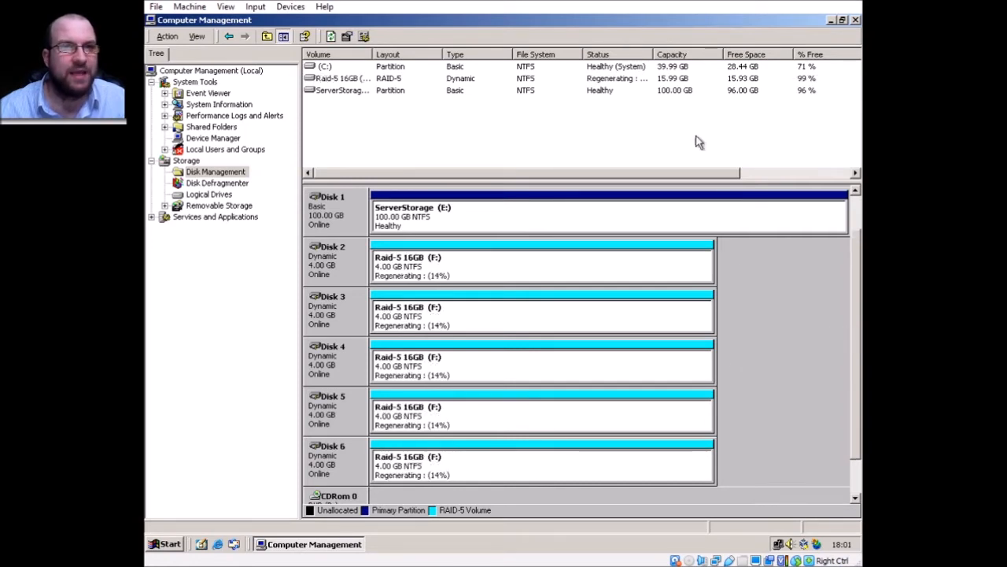
{"action": "left_click_drag", "start_coordinate": [652, 55], "coordinate": [665, 55]}
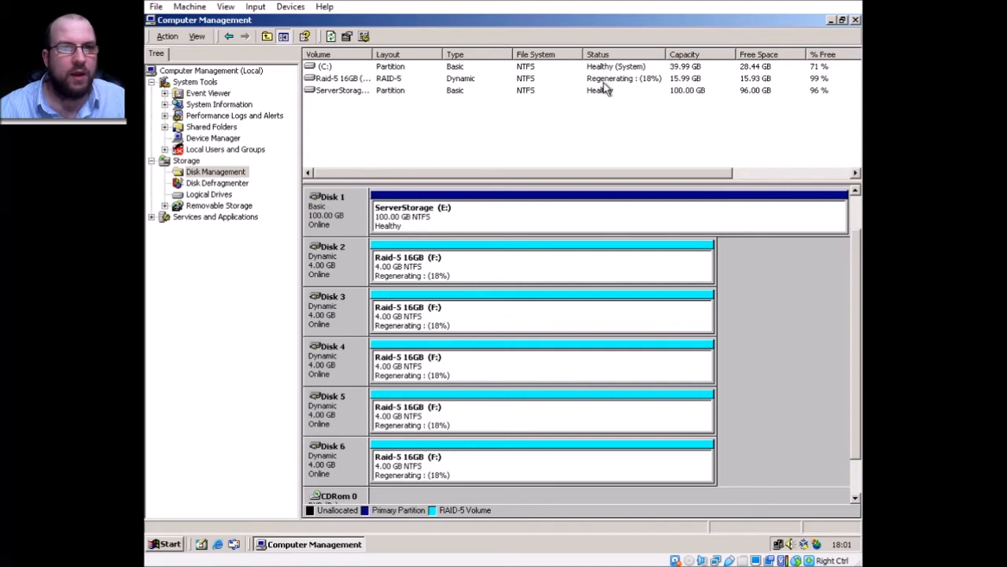
{"action": "left_click", "coordinate": [831, 20]}
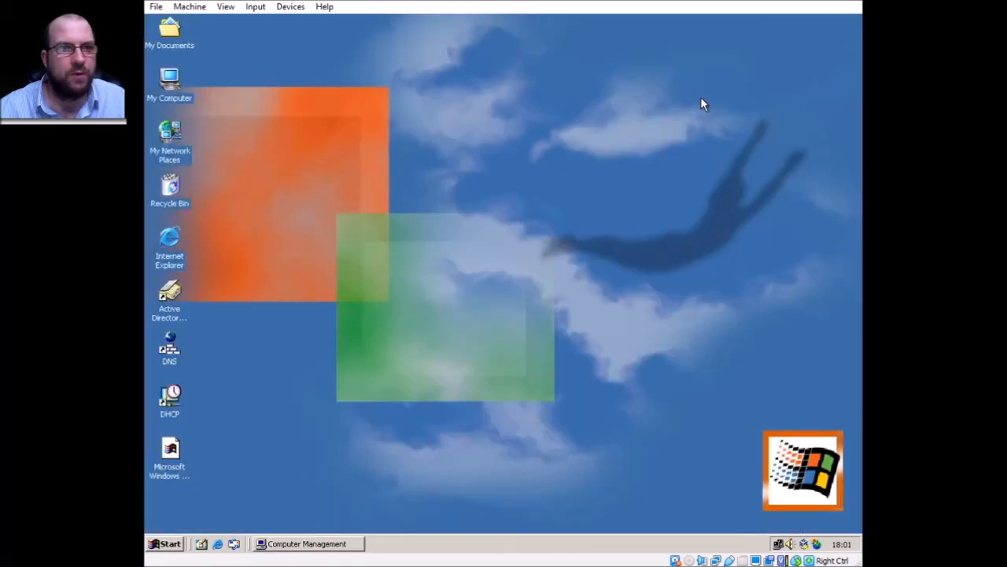
Open My Computer and view the capacity details of the Raid-5 16GB (F:) drive.
{"action": "double_click", "coordinate": [170, 79]}
{"action": "left_click", "coordinate": [475, 103]}
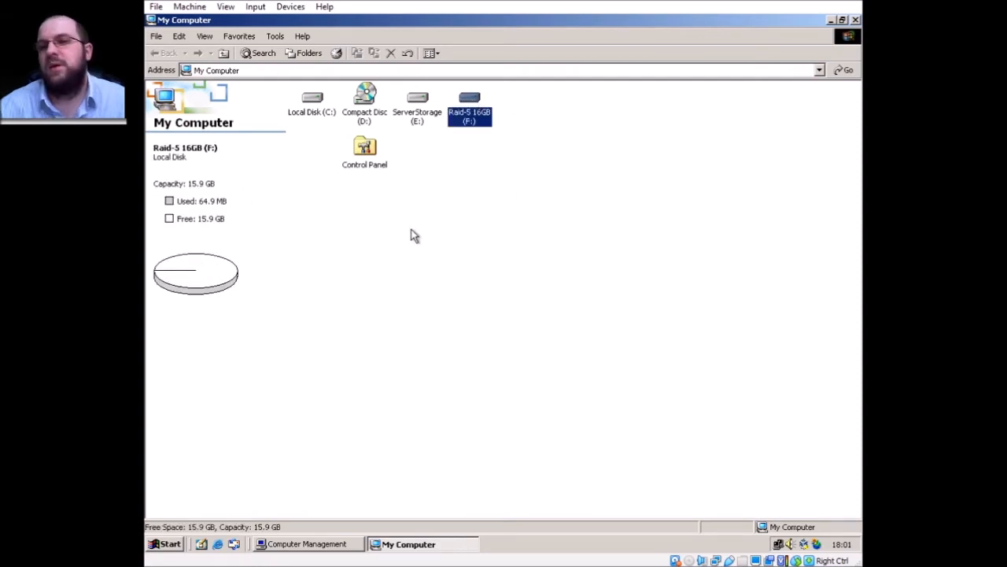
{"action": "left_click", "coordinate": [484, 235]}
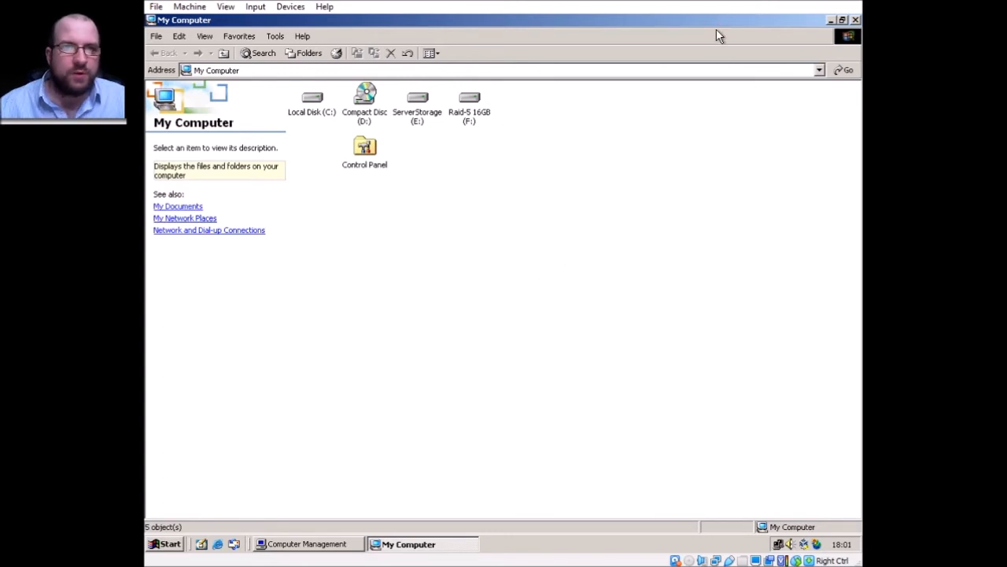
Copy Microsoft Windows 7 - x64.iso from the desktop to the Raid-5 16GB (F:) drive.
{"action": "left_click", "coordinate": [845, 21]}
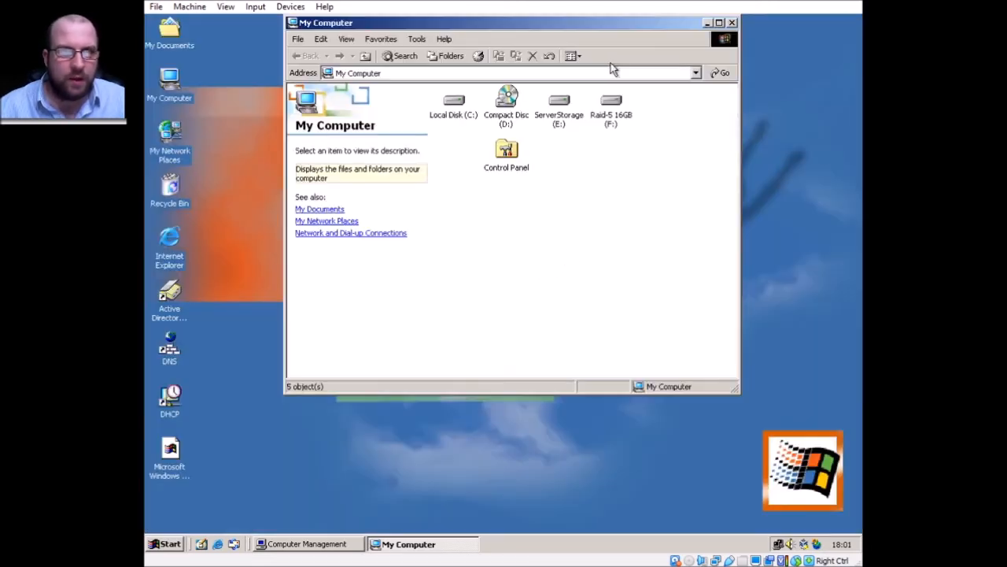
{"action": "left_click_drag", "start_coordinate": [568, 30], "coordinate": [653, 75]}
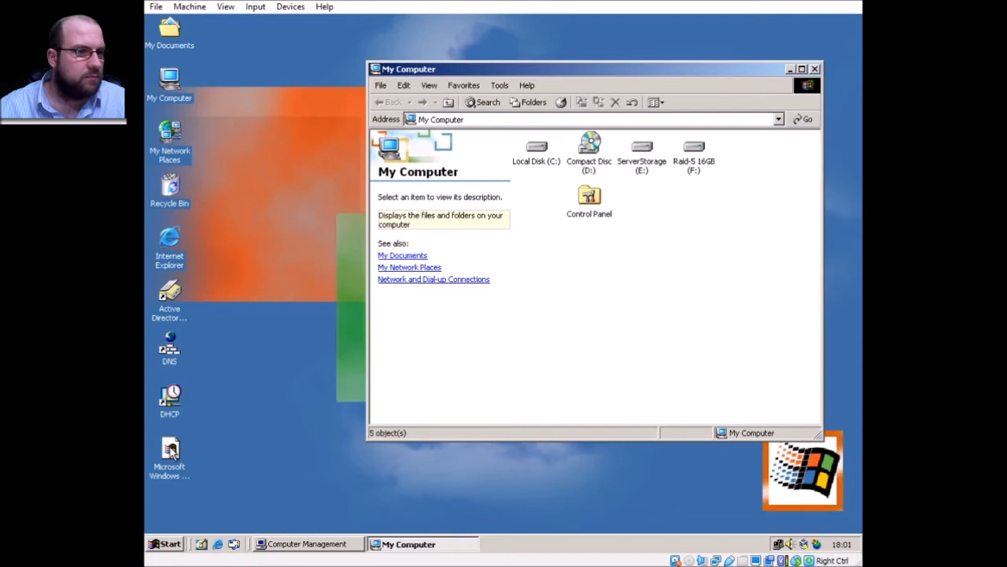
{"action": "left_click", "coordinate": [170, 450]}
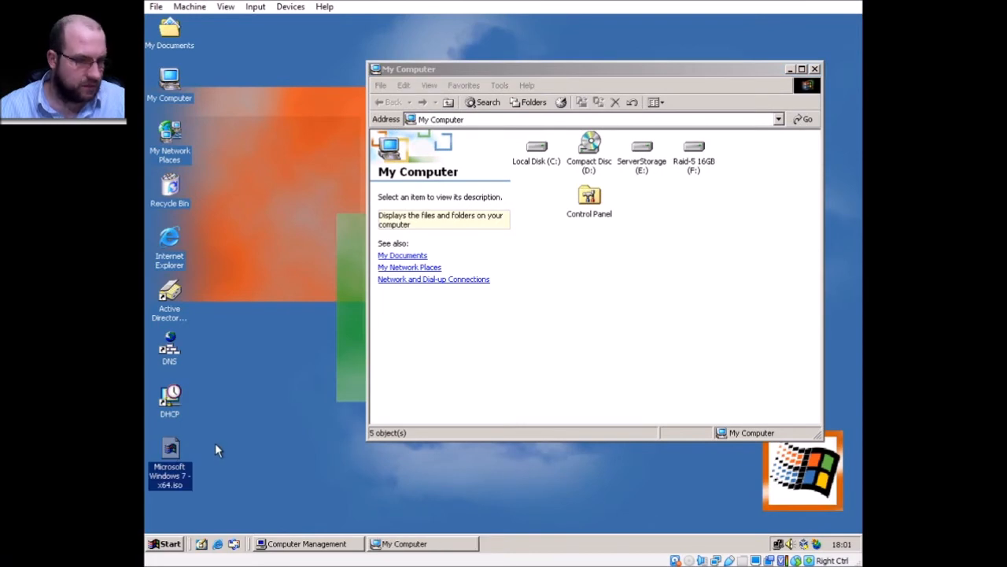
{"action": "double_click", "coordinate": [692, 152]}
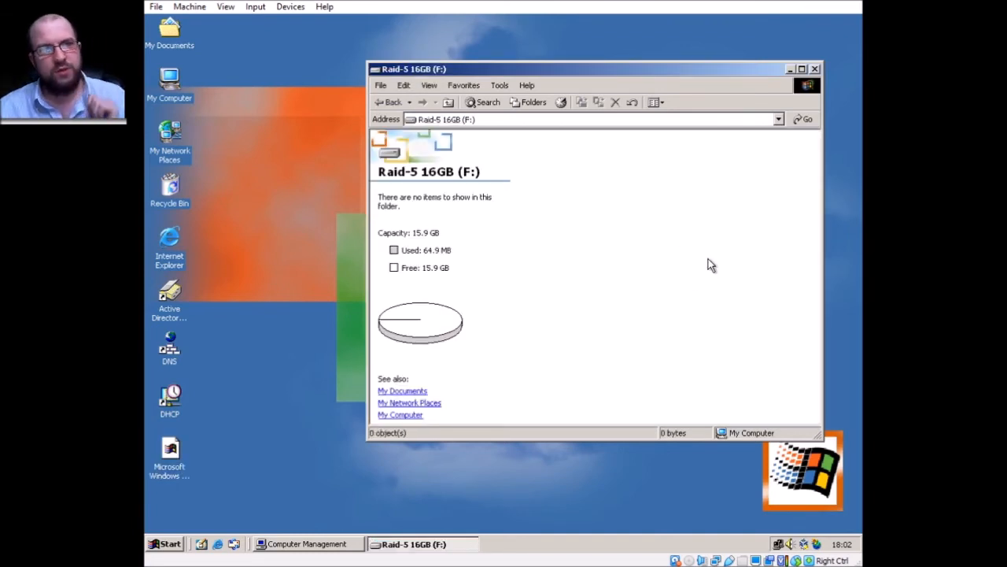
{"action": "key", "text": "ctrl+v"}
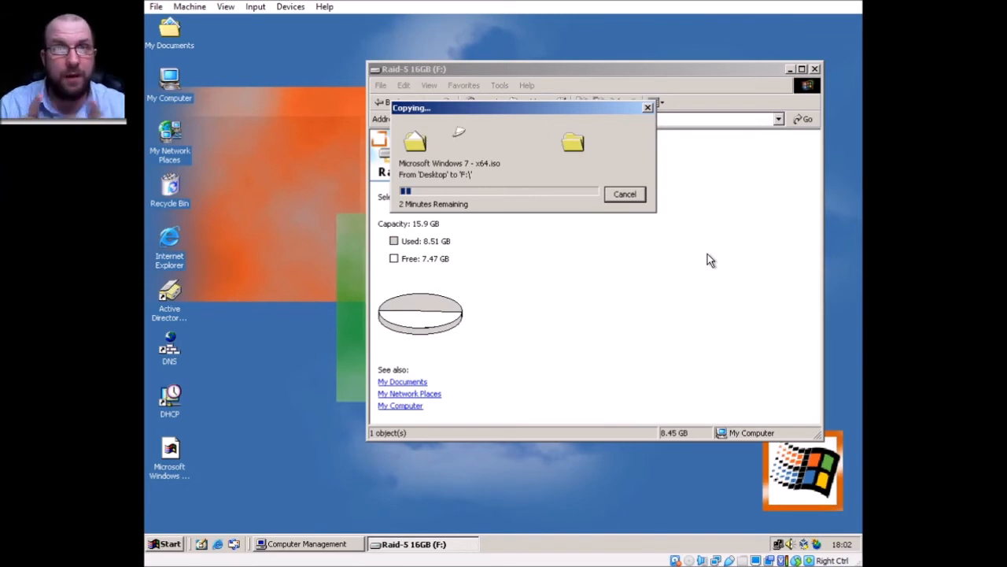
{"action": "left_click", "coordinate": [526, 263]}
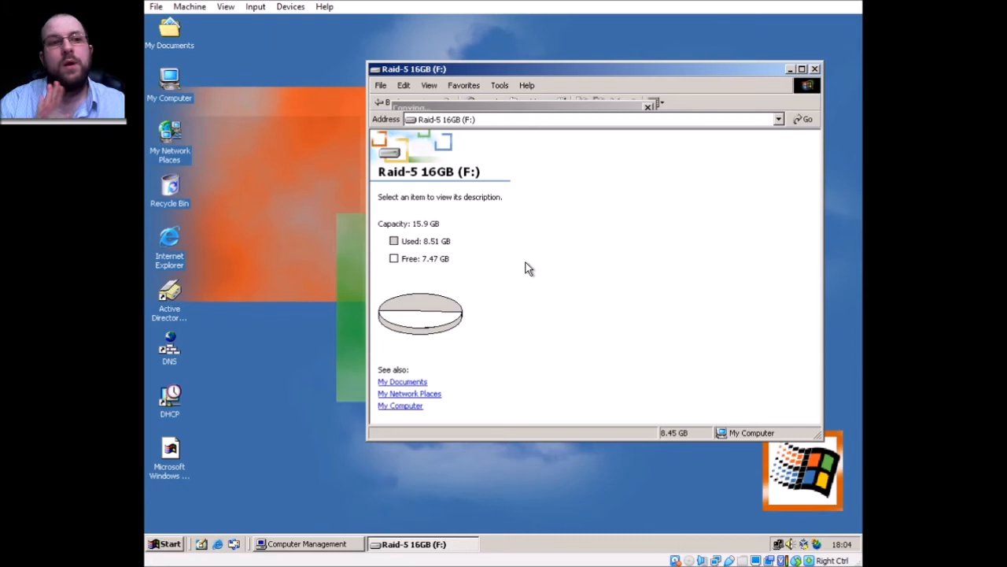
{"action": "left_click", "coordinate": [639, 276]}
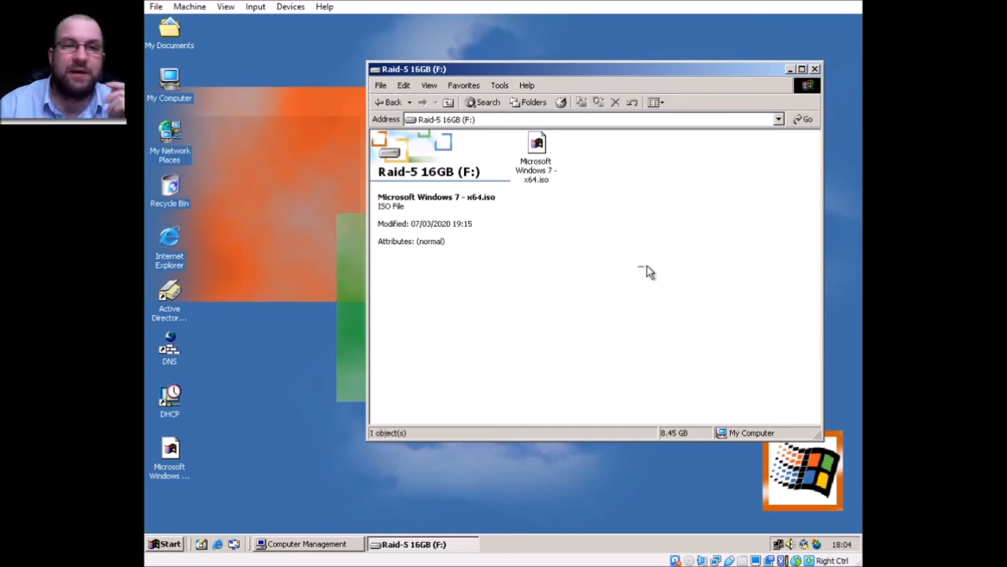
Examine the properties of the copied Windows 7 ISO on the F: drive and close the drive window.
{"action": "left_click_drag", "start_coordinate": [666, 75], "coordinate": [636, 77]}
{"action": "left_click", "coordinate": [519, 155]}
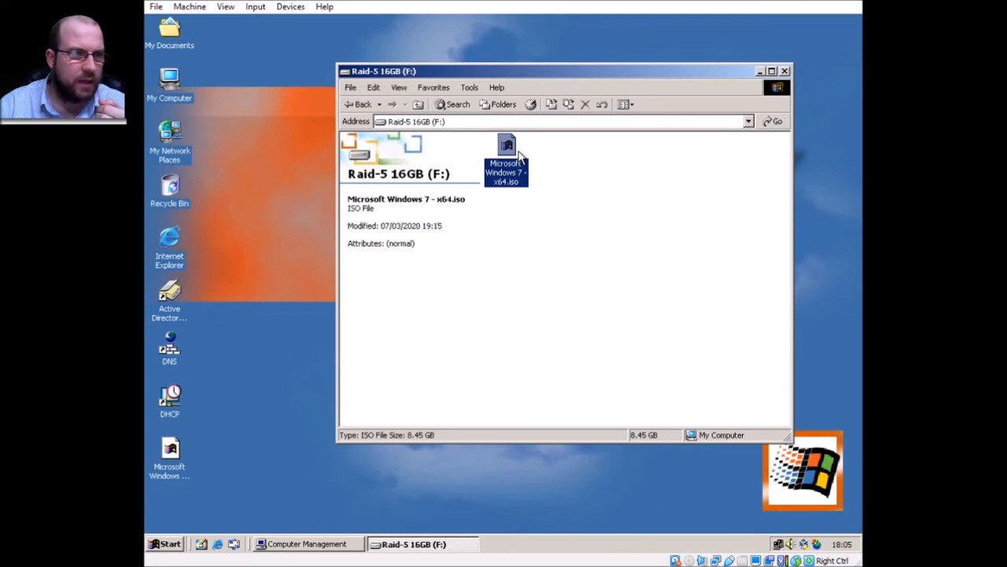
{"action": "right_click", "coordinate": [513, 154]}
{"action": "left_click", "coordinate": [573, 280]}
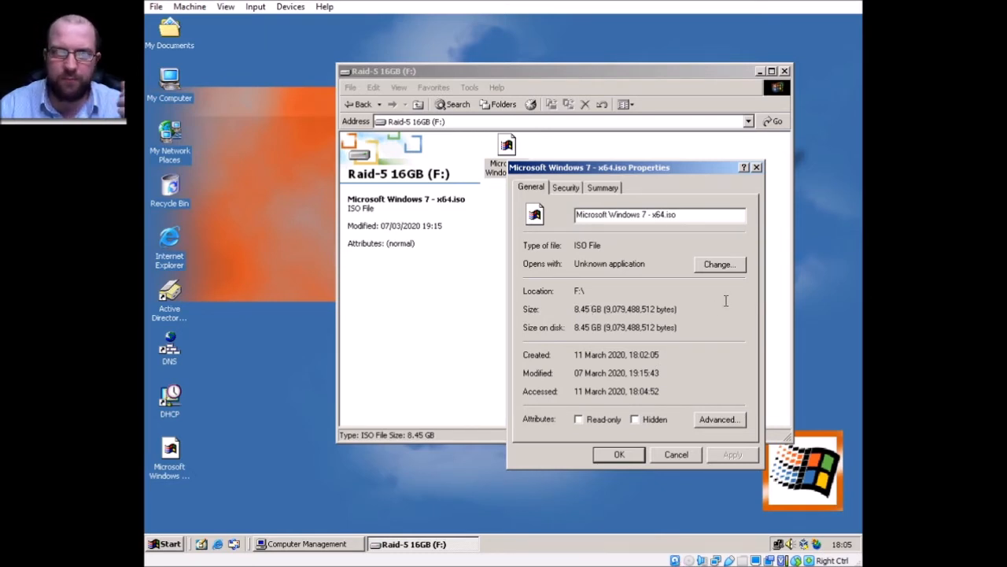
{"action": "left_click", "coordinate": [757, 168]}
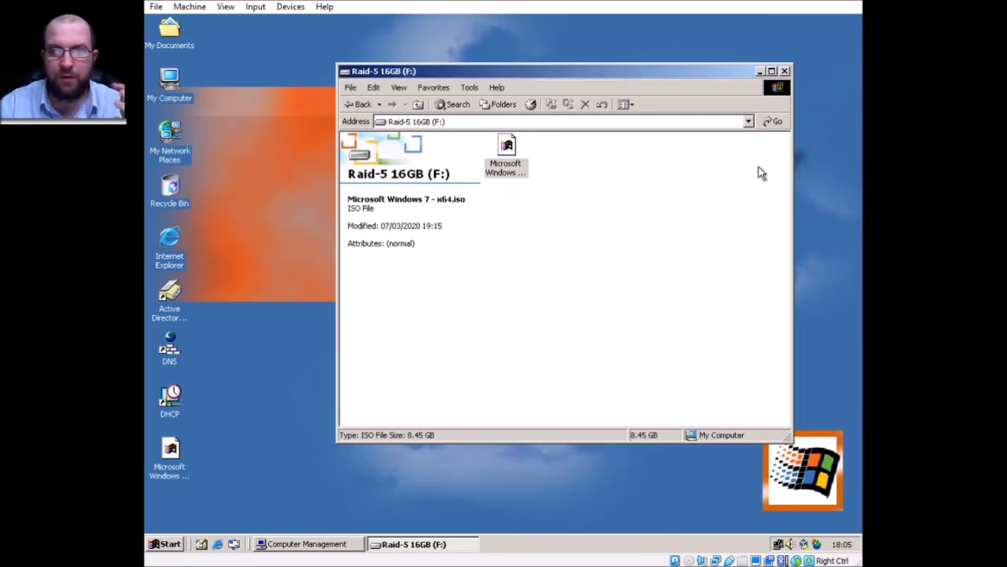
{"action": "left_click", "coordinate": [784, 71]}
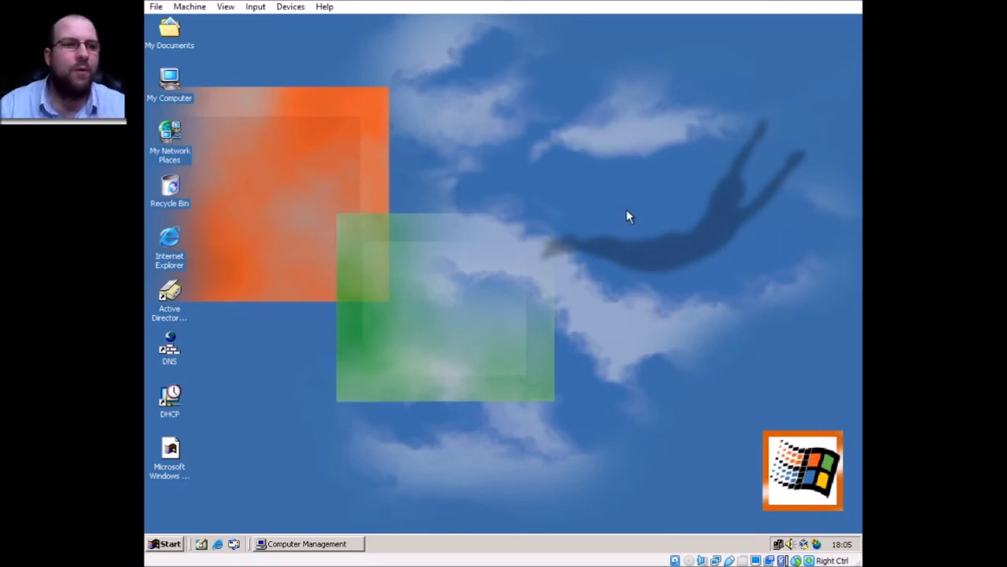
Return to Computer Management and examine the RAID-5 volume's status, fault tolerance and overhead.
{"action": "left_click", "coordinate": [346, 544]}
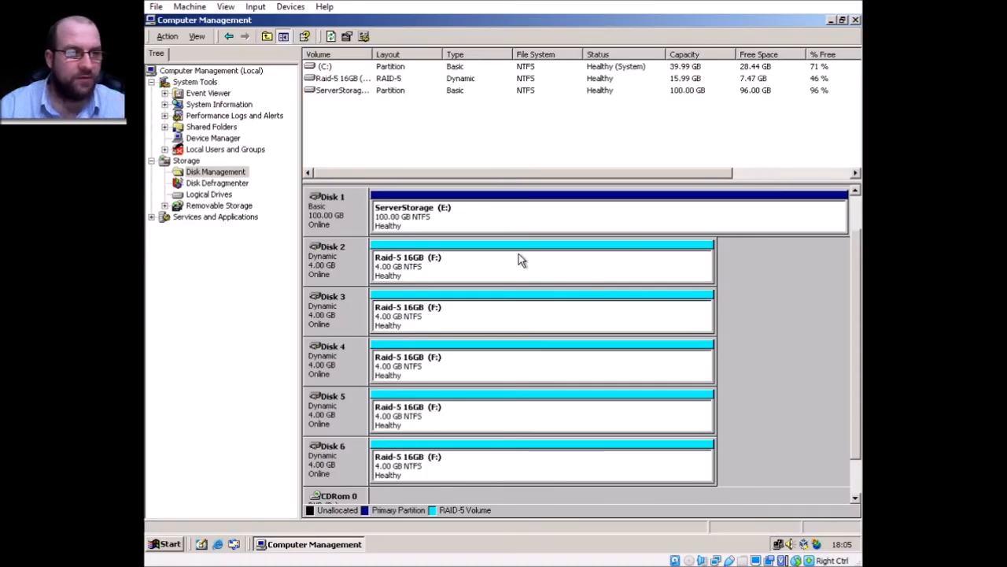
{"action": "left_click_drag", "start_coordinate": [701, 173], "coordinate": [816, 180]}
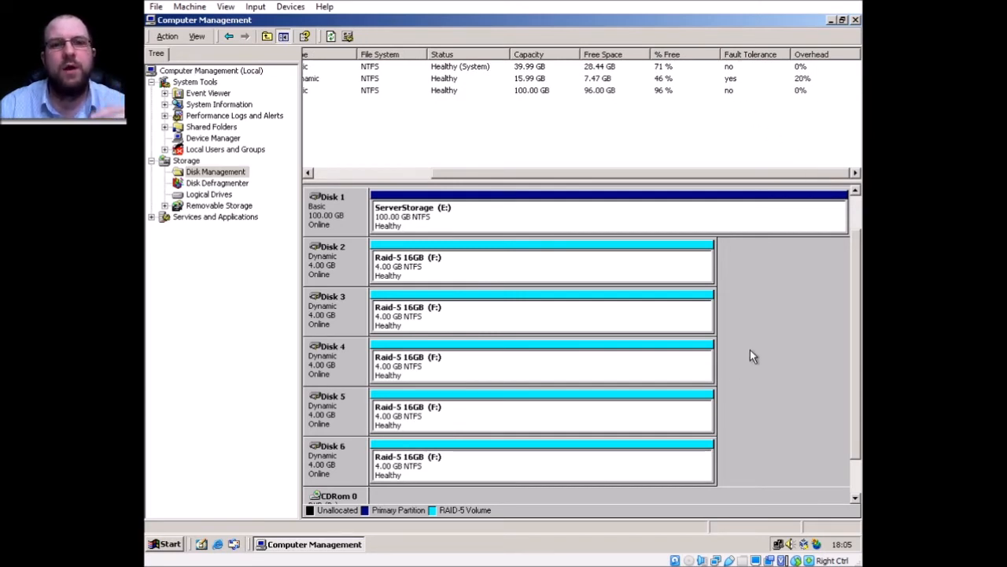
{"action": "left_click_drag", "start_coordinate": [725, 178], "coordinate": [600, 180]}
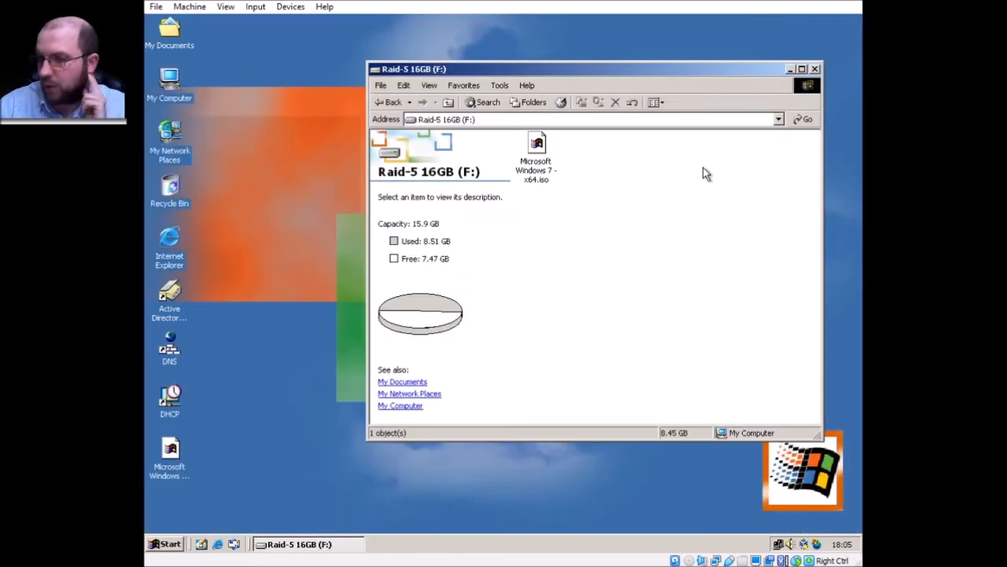
Go back from the F: drive to the My Computer drive overview and close the window.
{"action": "left_click", "coordinate": [383, 104]}
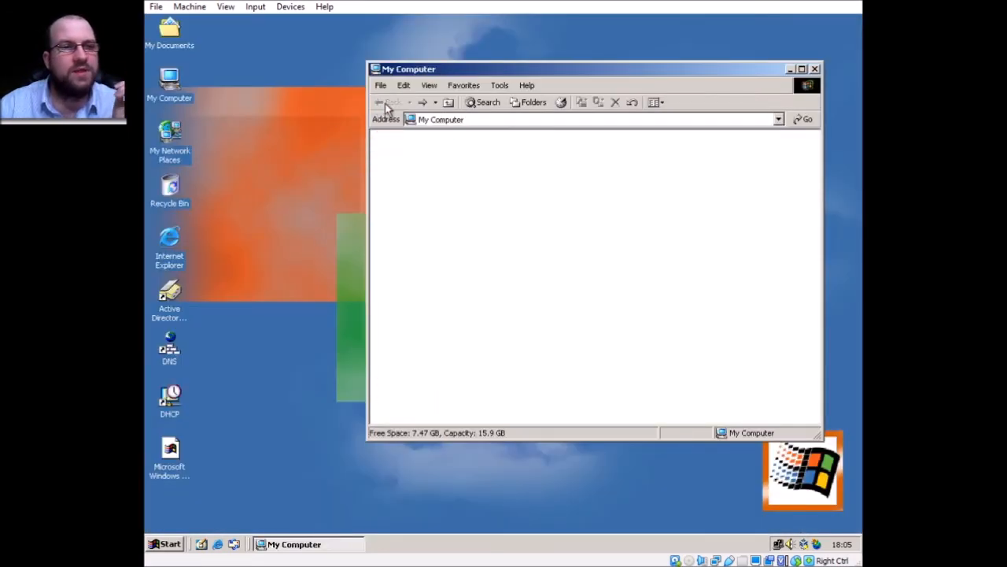
{"action": "left_click", "coordinate": [665, 277]}
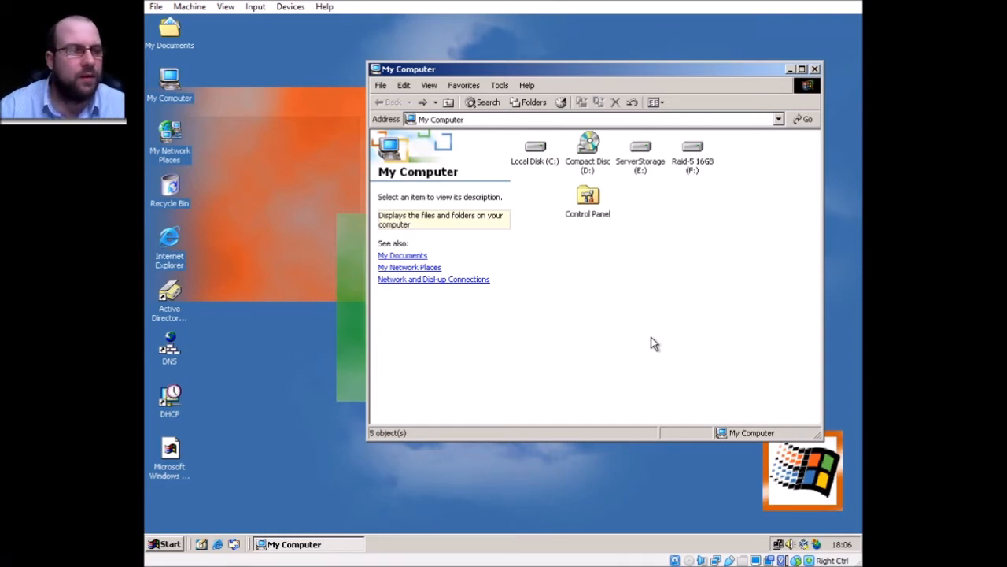
{"action": "left_click", "coordinate": [815, 69]}
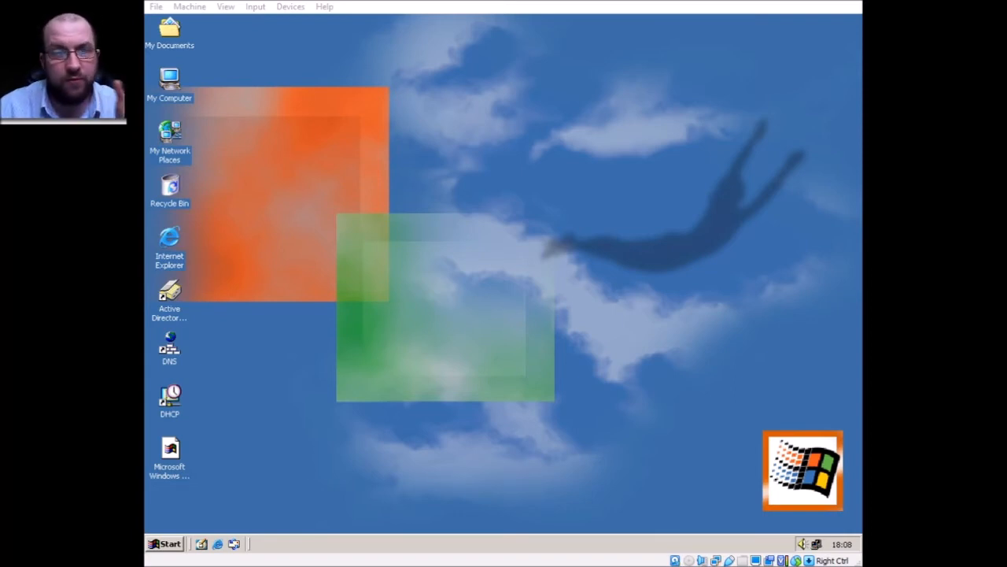
Reopen the Raid-5 16GB (F:) drive from My Computer to check its contents.
{"action": "double_click", "coordinate": [169, 78]}
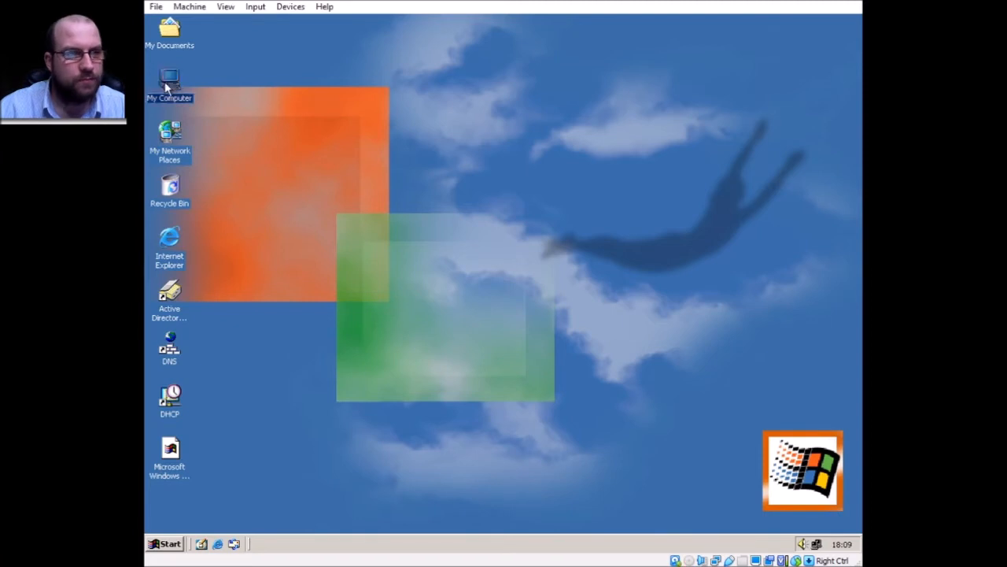
{"action": "double_click", "coordinate": [692, 151]}
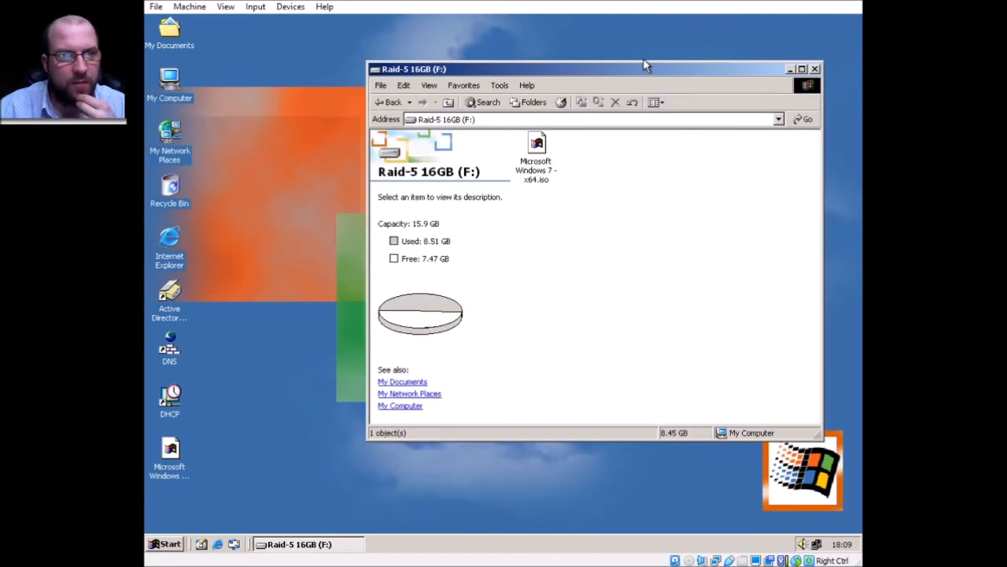
{"action": "left_click_drag", "start_coordinate": [630, 75], "coordinate": [526, 75]}
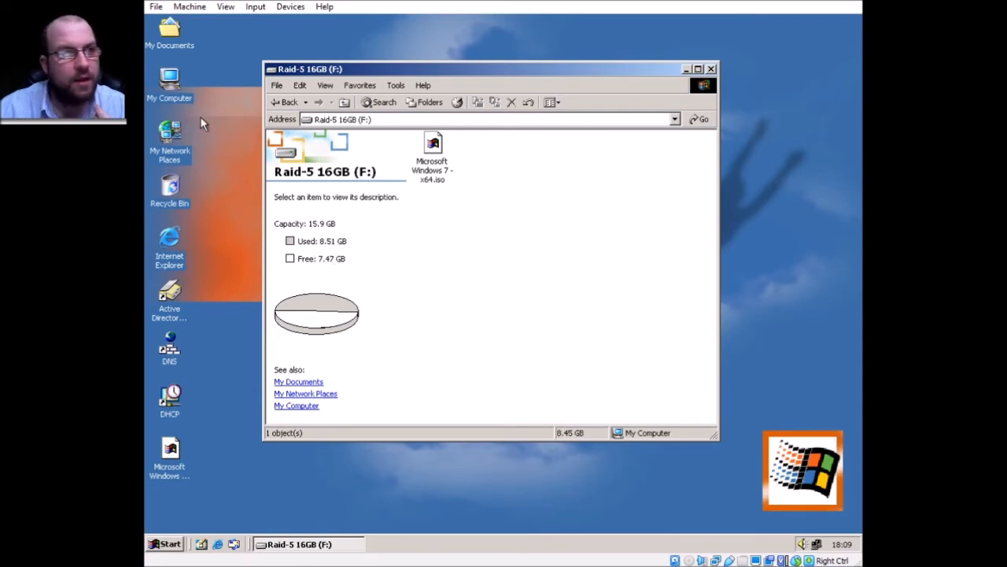
Open Disk Management for this computer in a maximized window and examine the status of every RAID-5 member disk.
{"action": "right_click", "coordinate": [180, 72]}
{"action": "left_click", "coordinate": [241, 113]}
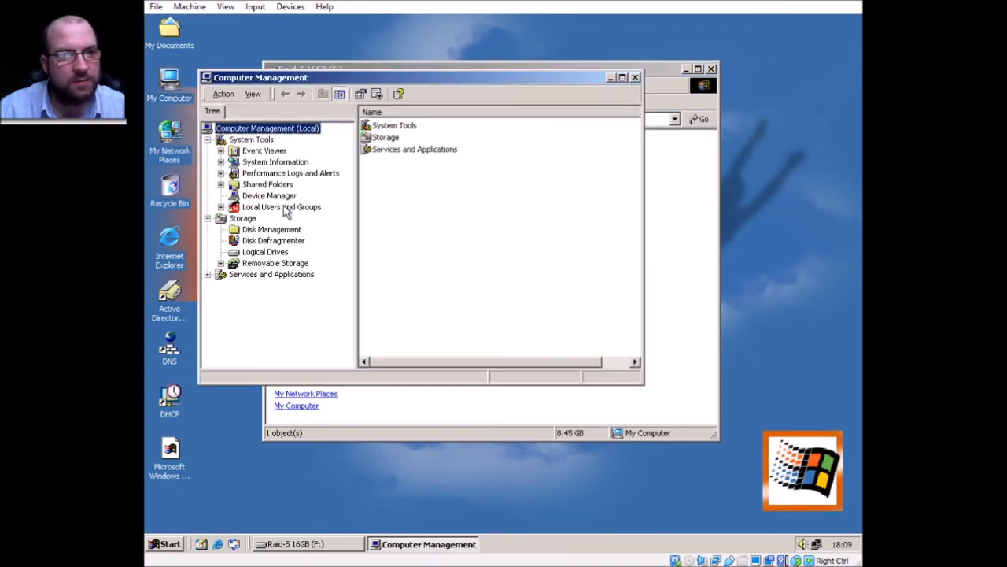
{"action": "left_click", "coordinate": [288, 231]}
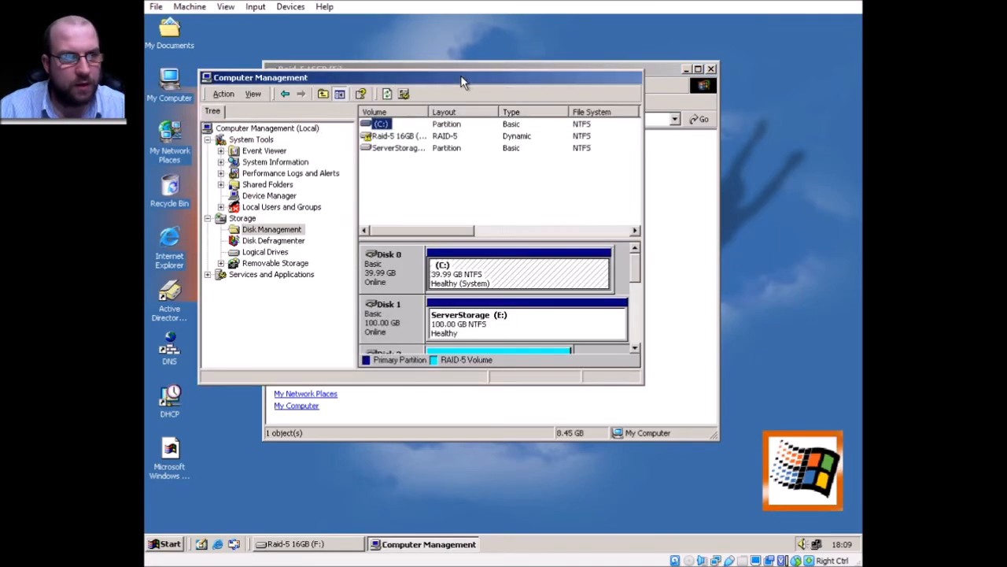
{"action": "double_click", "coordinate": [465, 76]}
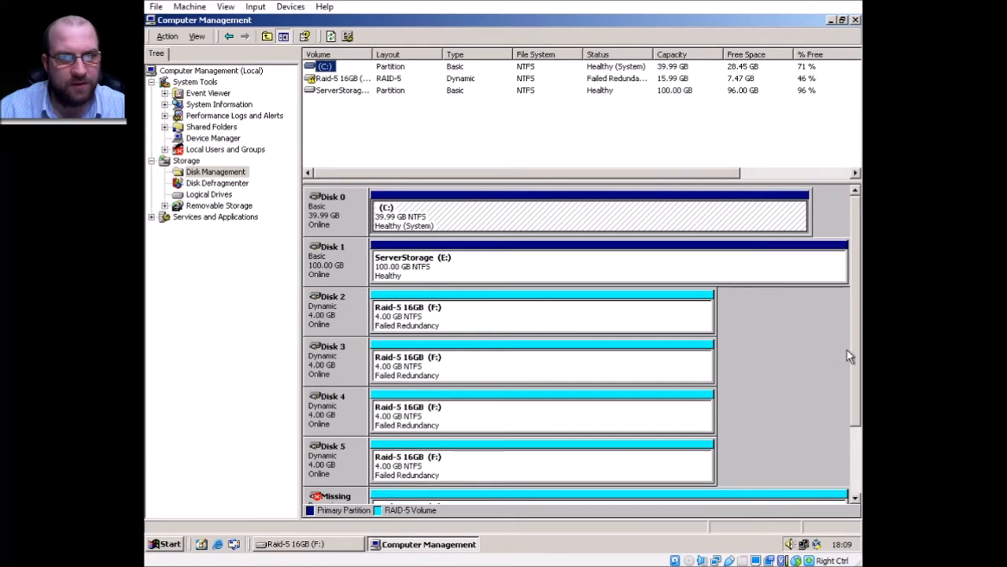
{"action": "scroll", "coordinate": [856, 409], "scroll_direction": "down", "scroll_amount": 1}
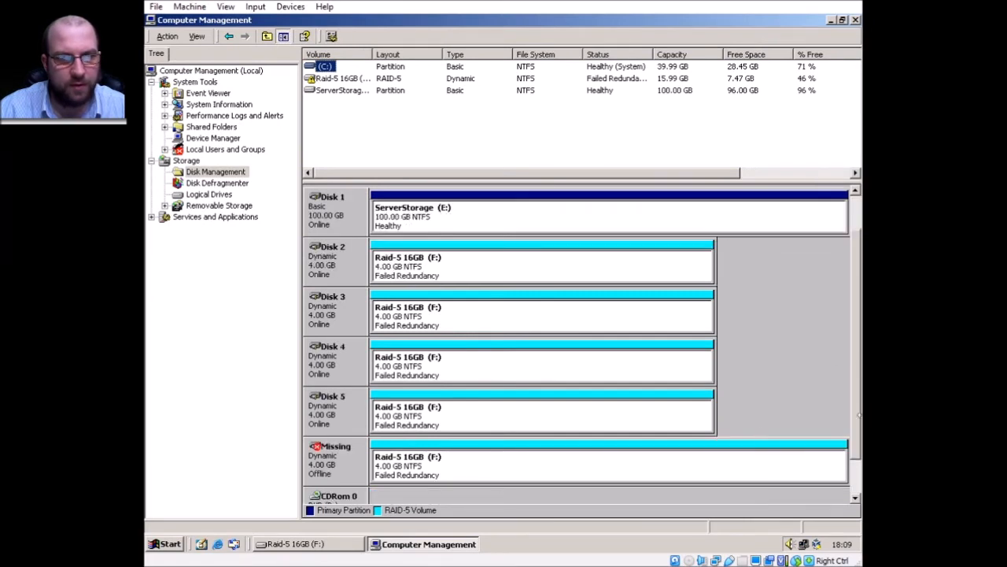
{"action": "left_click", "coordinate": [449, 472]}
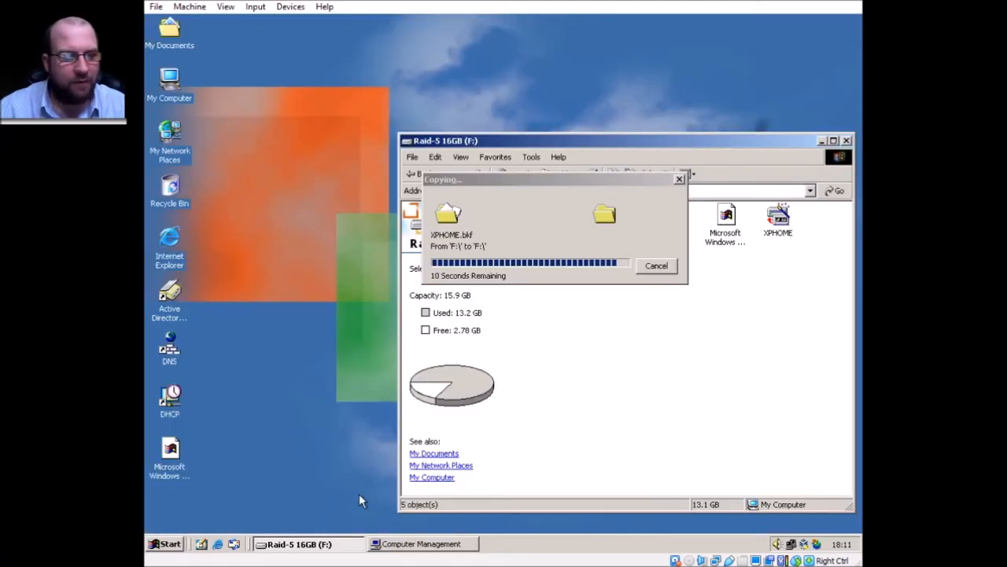
Return to Computer Management, inspect the missing disk's portion of the RAID-5 volume and close the console.
{"action": "left_click", "coordinate": [421, 544]}
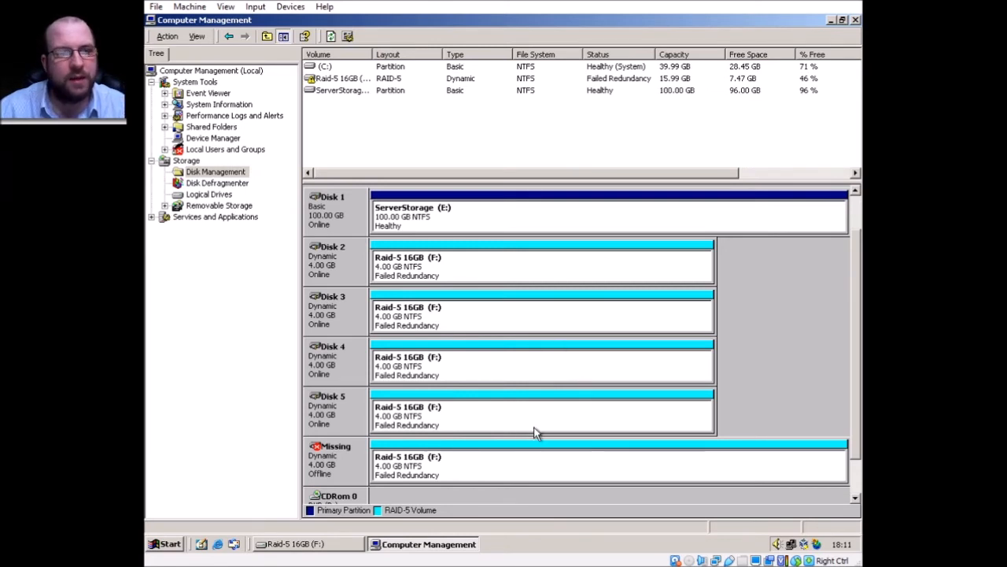
{"action": "left_click", "coordinate": [518, 468]}
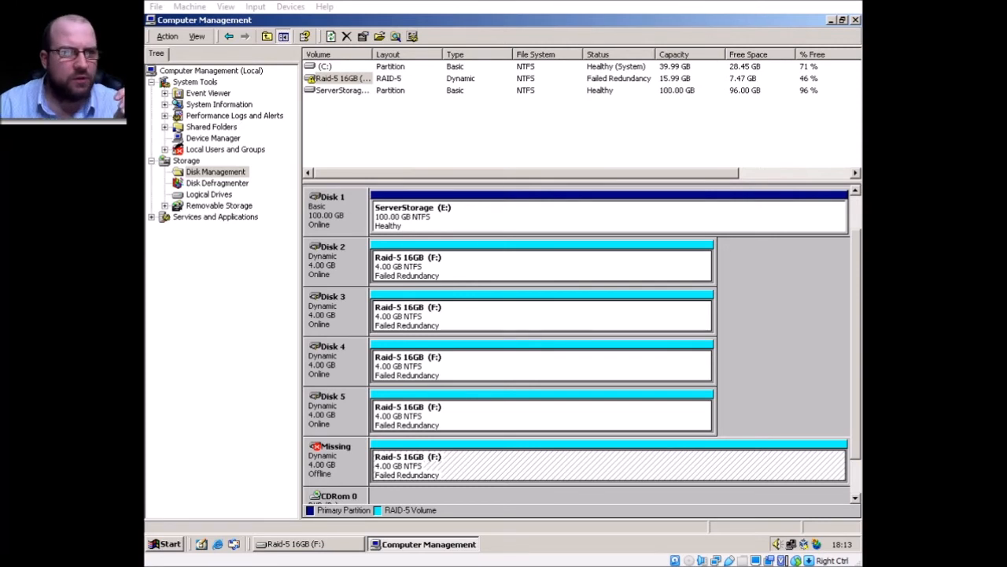
{"action": "left_click", "coordinate": [855, 20]}
{"action": "left_click", "coordinate": [687, 288]}
{"action": "right_click", "coordinate": [732, 340]}
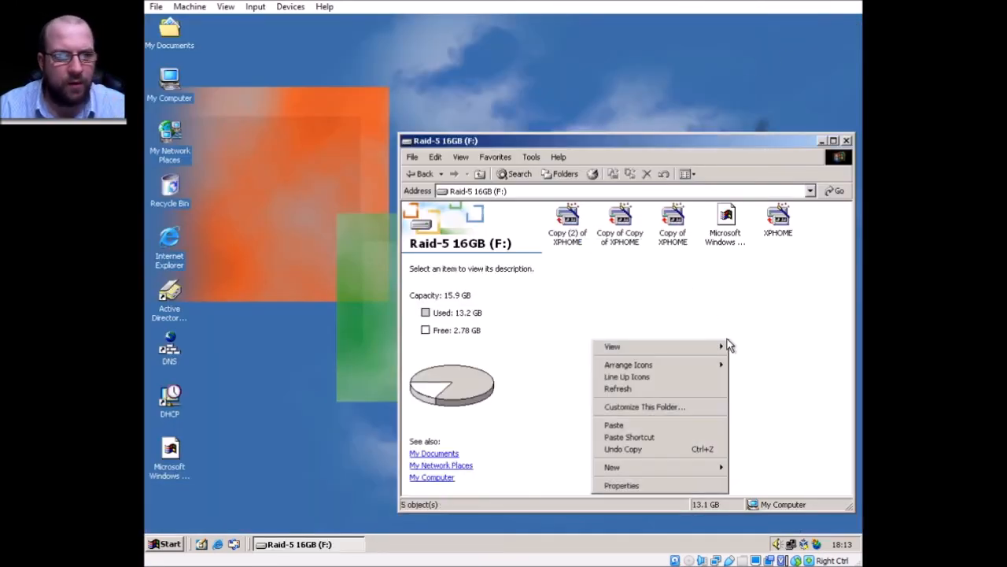
{"action": "left_click", "coordinate": [660, 286]}
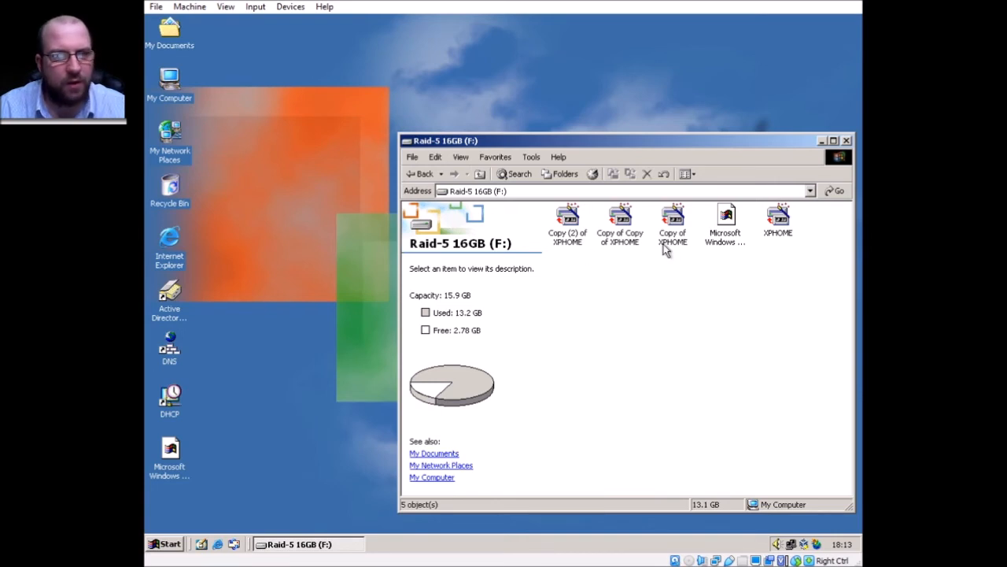
{"action": "left_click", "coordinate": [336, 456]}
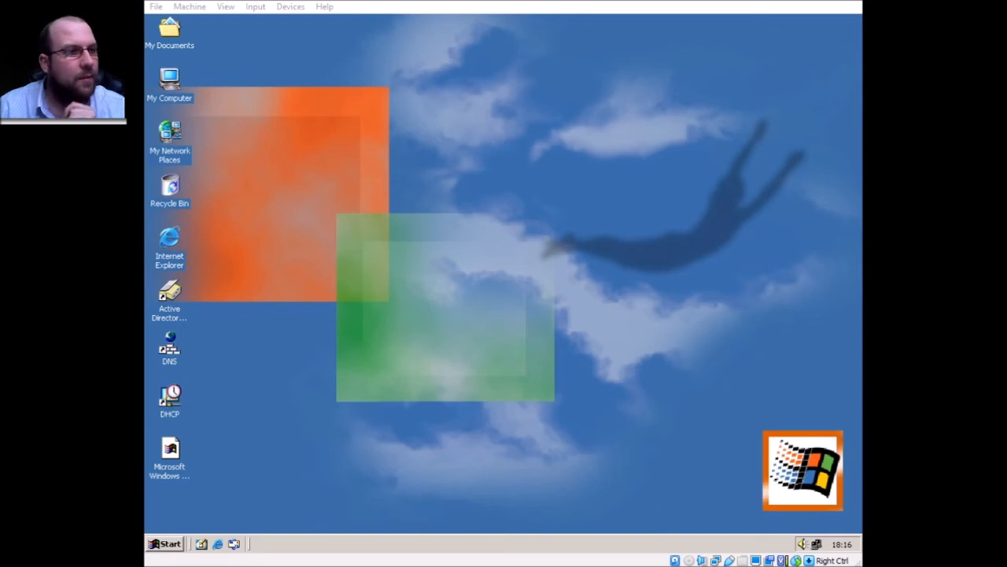
Open Disk Management for this computer in a maximized window and inspect the missing disk's RAID-5 portion and unallocated Disk 6.
{"action": "right_click", "coordinate": [169, 81]}
{"action": "left_click", "coordinate": [193, 115]}
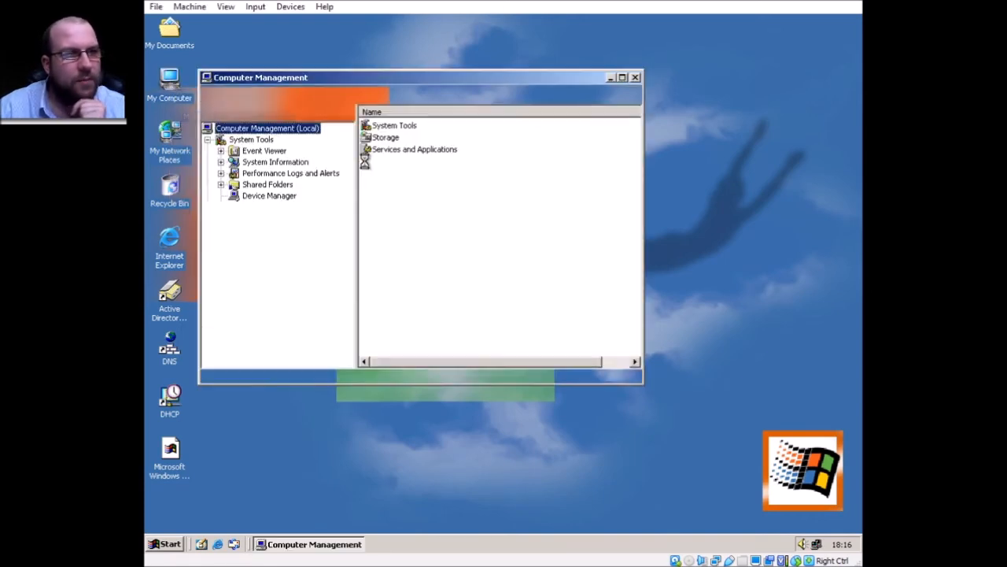
{"action": "left_click", "coordinate": [280, 230]}
{"action": "double_click", "coordinate": [439, 81]}
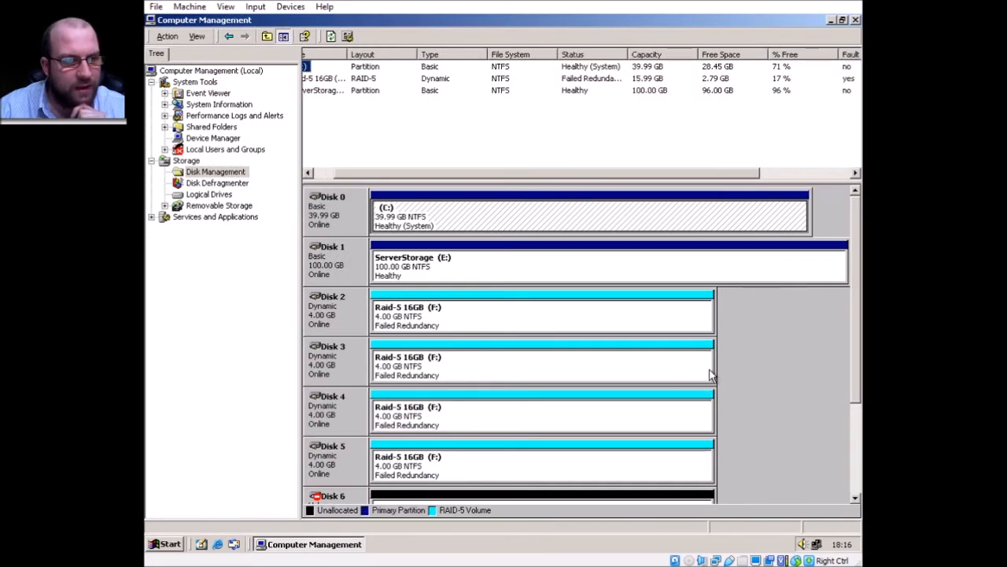
{"action": "left_click_drag", "start_coordinate": [859, 366], "coordinate": [860, 421]}
{"action": "left_click", "coordinate": [661, 467]}
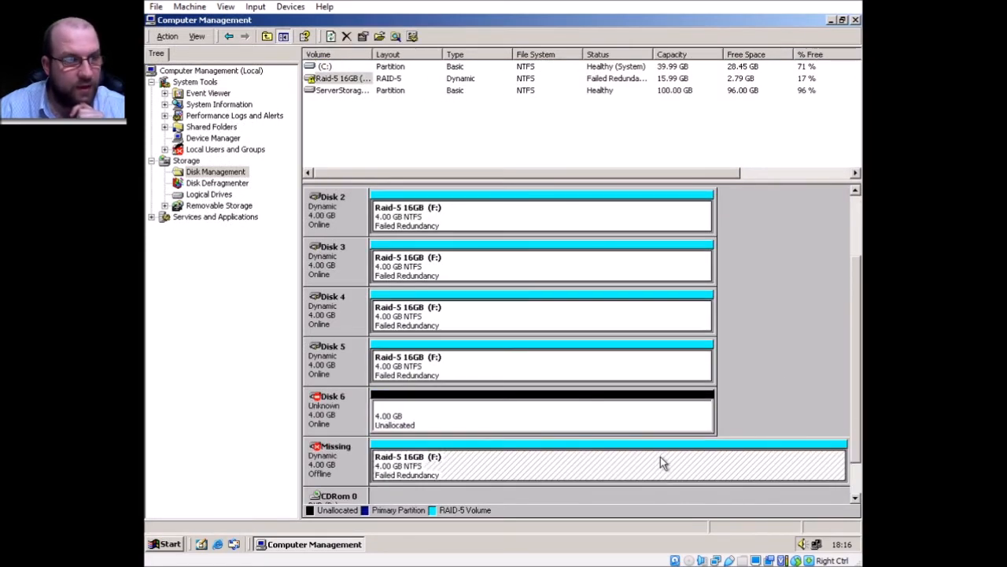
{"action": "left_click", "coordinate": [607, 413]}
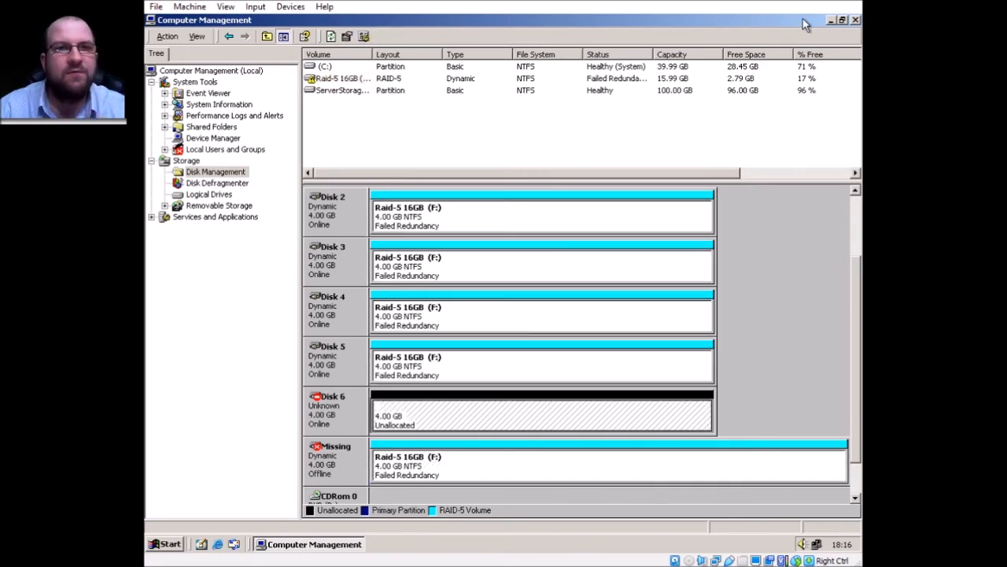
Minimize the management console and open the Raid-5 16GB (F:) drive from My Computer to check its files.
{"action": "left_click", "coordinate": [831, 20]}
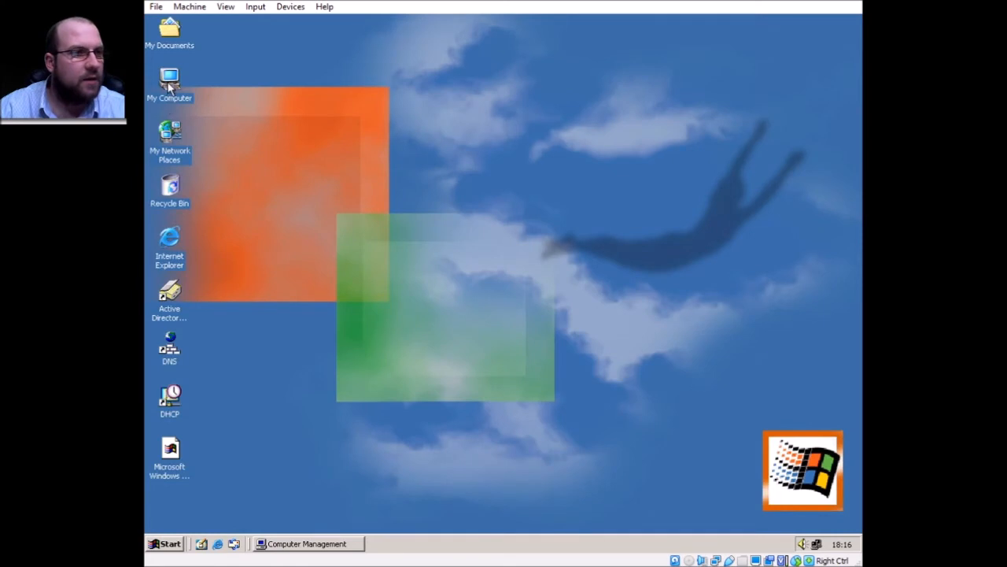
{"action": "double_click", "coordinate": [168, 78]}
{"action": "double_click", "coordinate": [472, 108]}
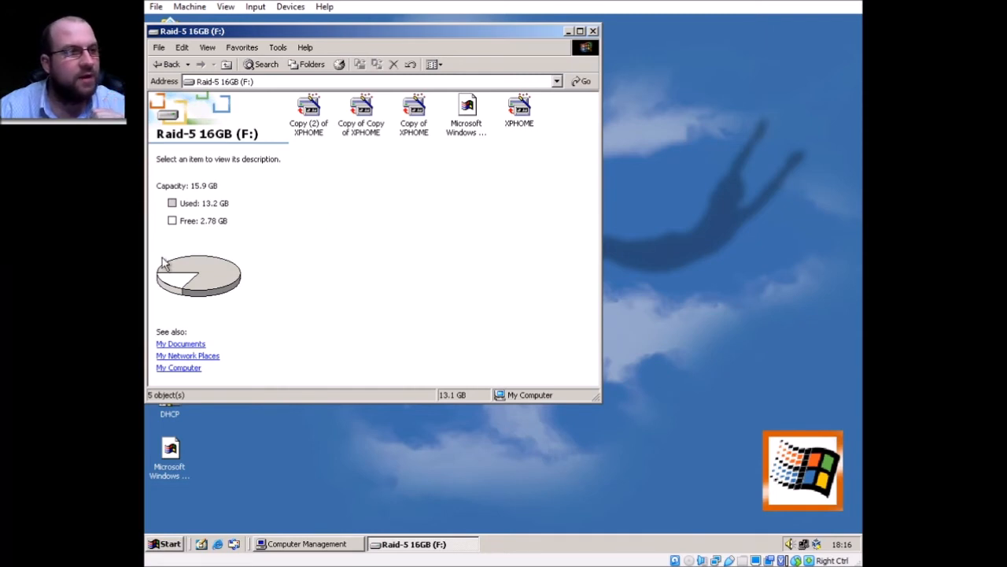
Return to Computer Management and write a disk signature on Disk 6.
{"action": "left_click", "coordinate": [323, 542]}
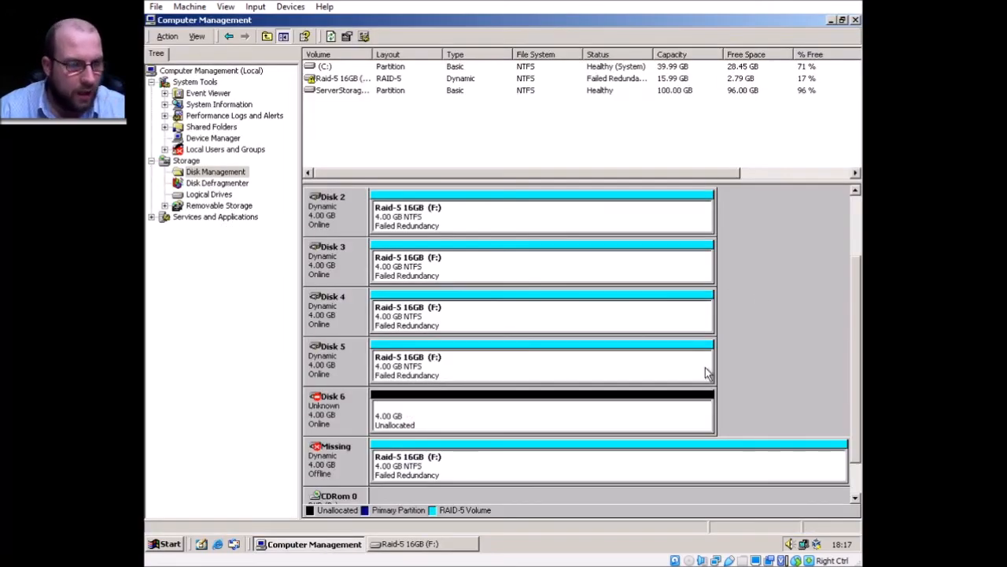
{"action": "right_click", "coordinate": [354, 410]}
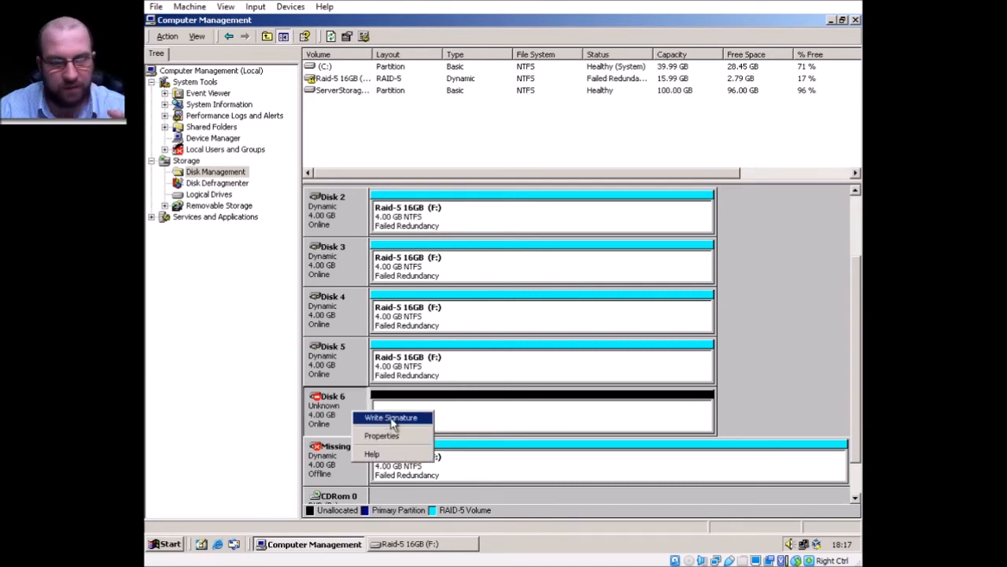
{"action": "left_click", "coordinate": [379, 424]}
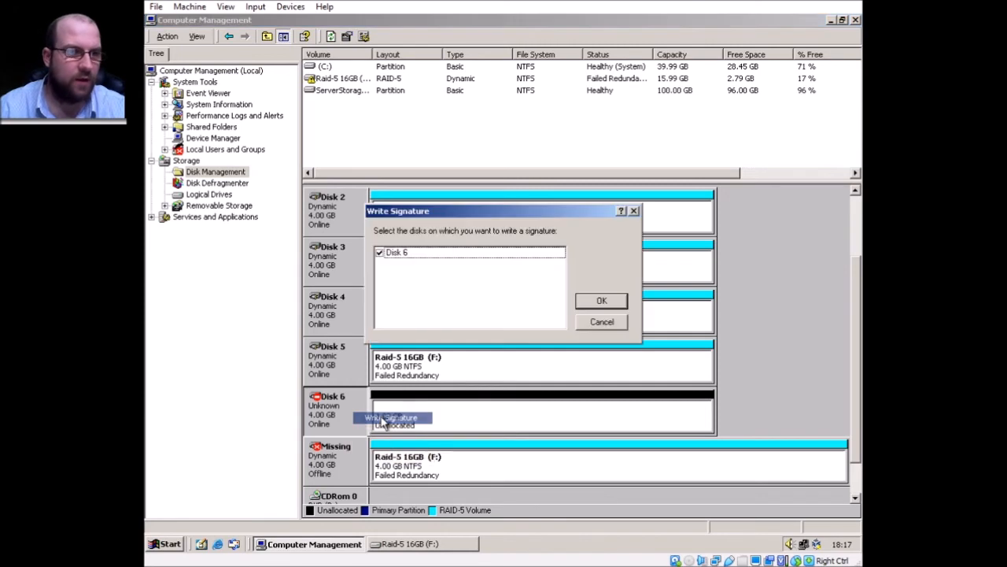
{"action": "key", "text": "Return"}
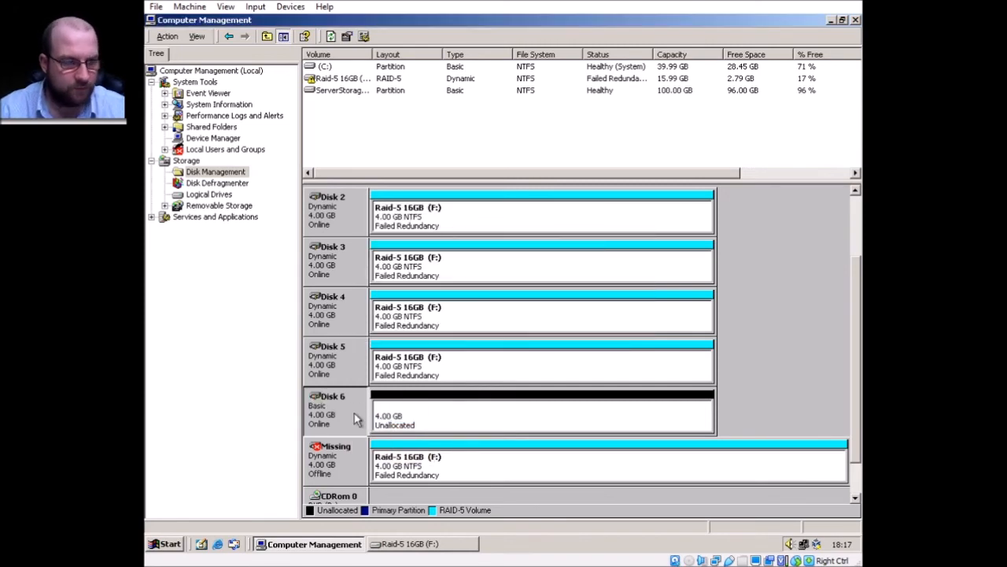
Upgrade Disk 6 from a basic disk to a dynamic disk, leaving Disk 0 and Disk 1 excluded.
{"action": "right_click", "coordinate": [347, 406]}
{"action": "left_click", "coordinate": [362, 412]}
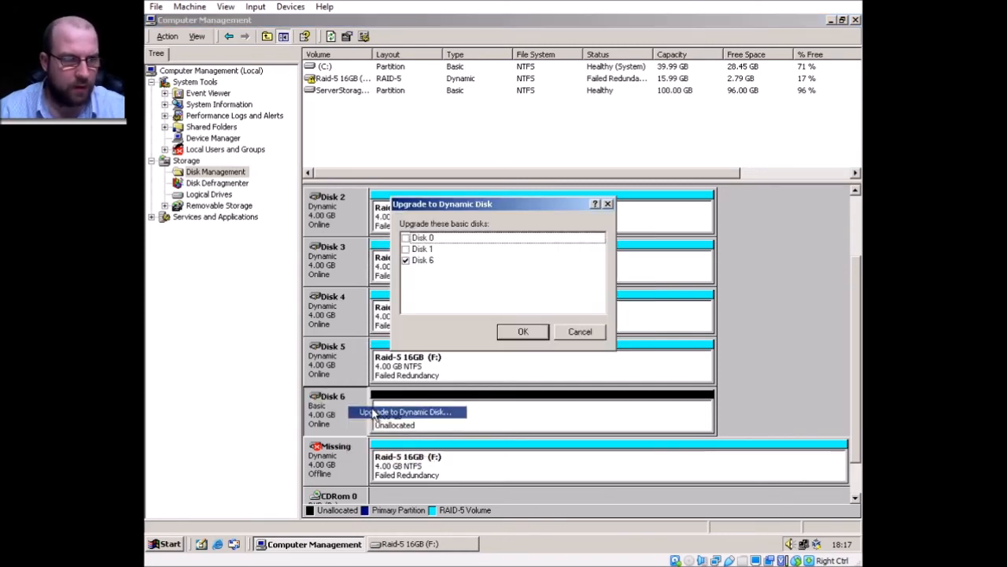
{"action": "left_click", "coordinate": [514, 333]}
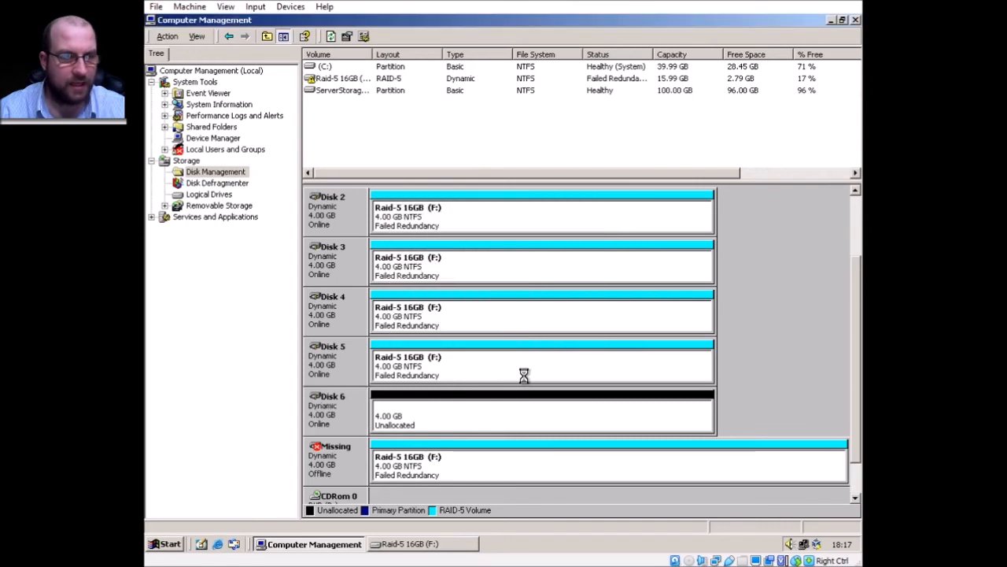
{"action": "right_click", "coordinate": [354, 462]}
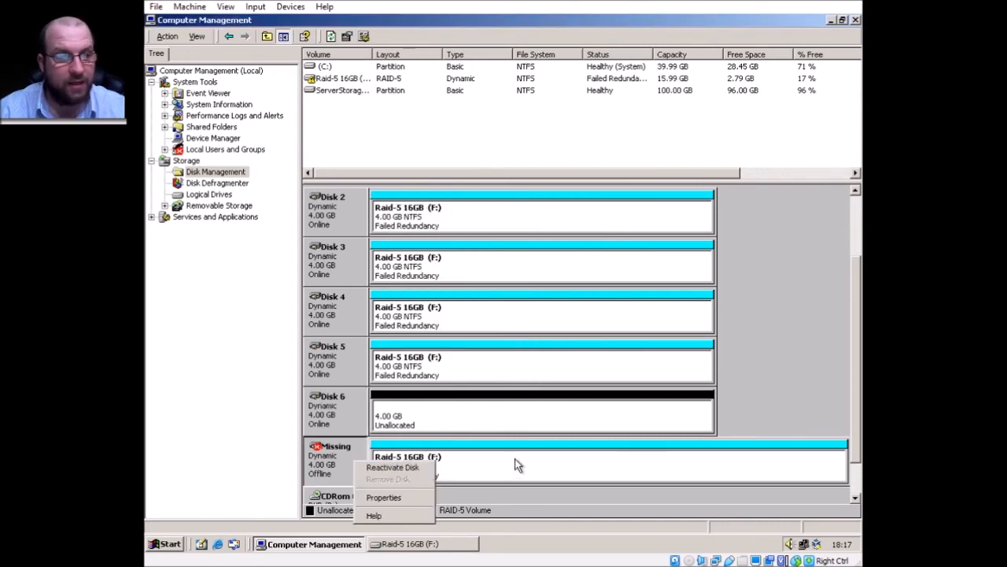
{"action": "right_click", "coordinate": [532, 461]}
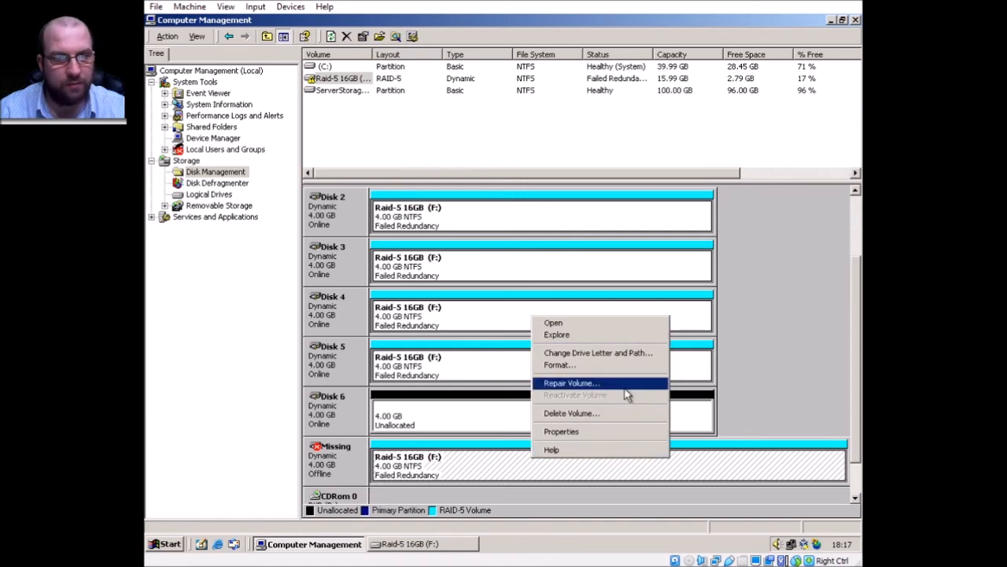
{"action": "left_click", "coordinate": [785, 384]}
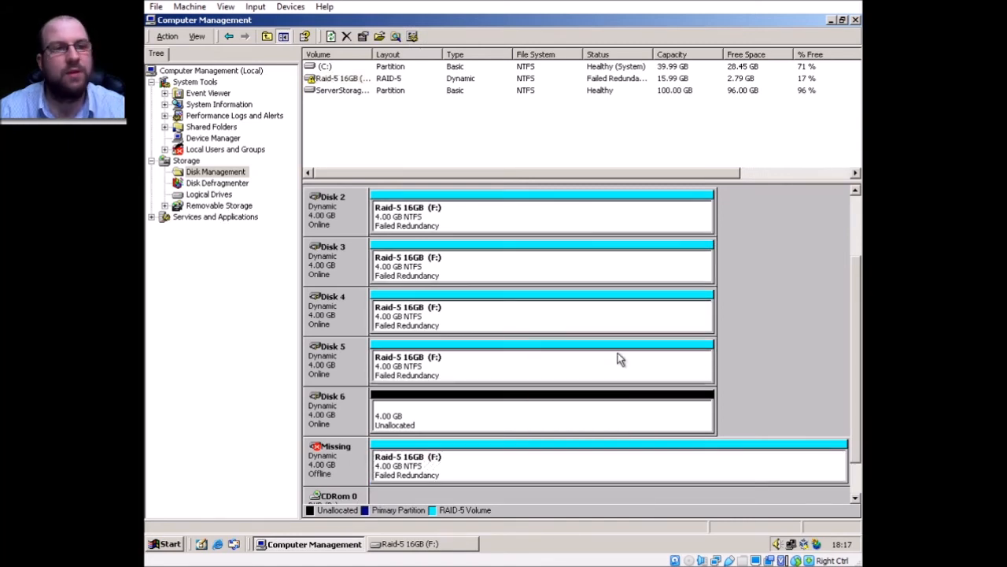
Repair the broken RAID-5 volume from the missing disk's portion, using Disk 6 as the replacement.
{"action": "right_click", "coordinate": [601, 462]}
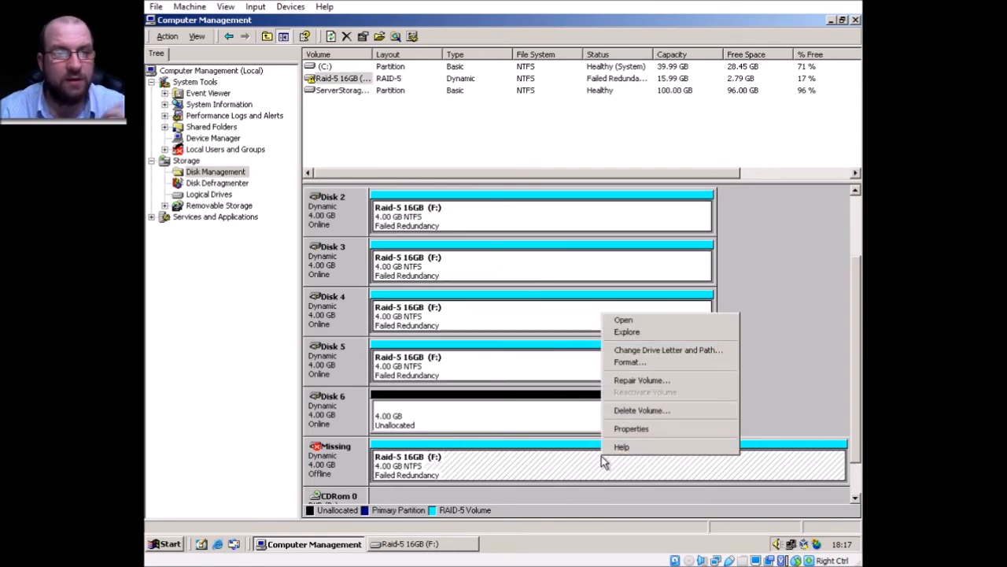
{"action": "left_click", "coordinate": [680, 380]}
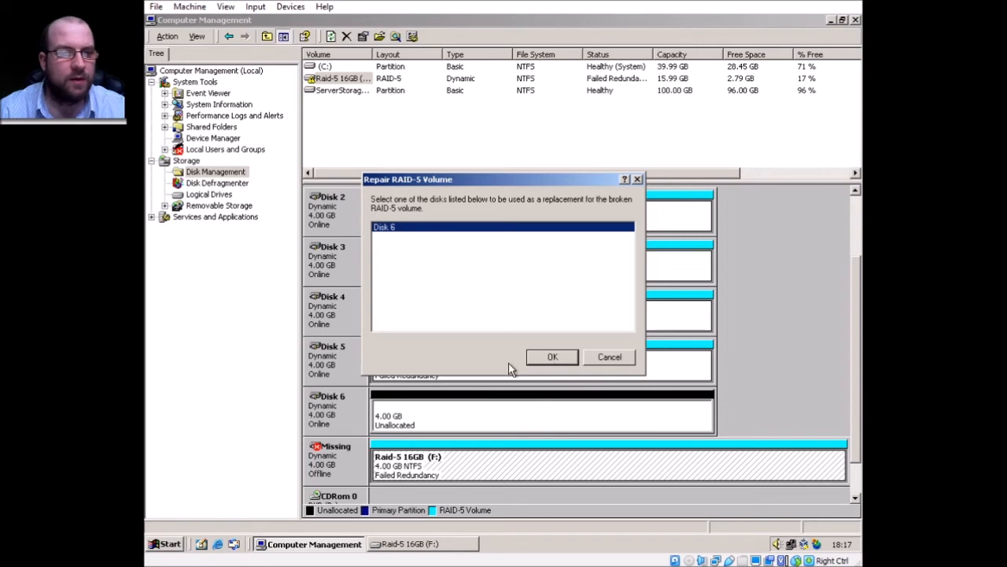
{"action": "left_click", "coordinate": [558, 358]}
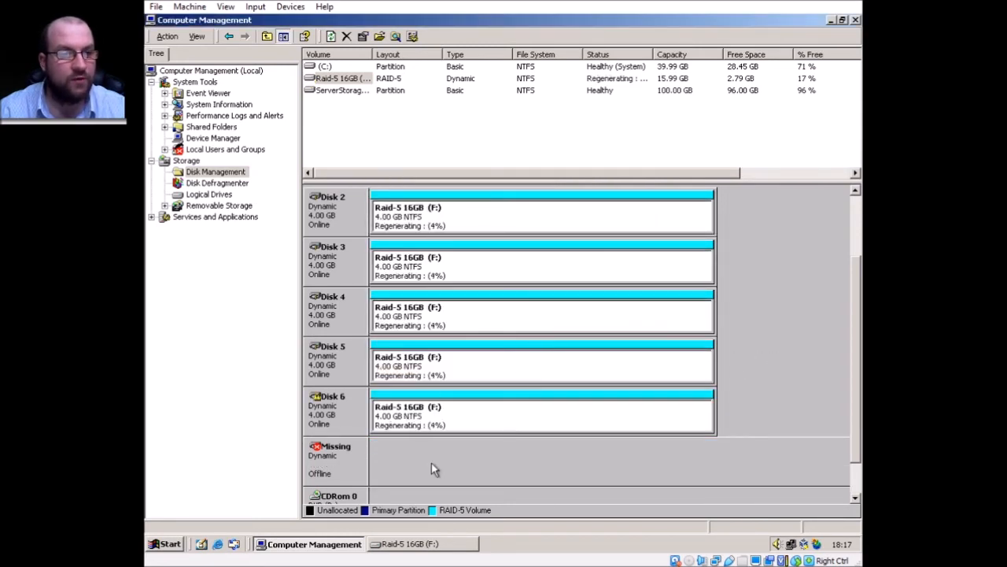
Copy all files from the Raid-5 16GB (F:) drive into the root of ServerStorage (E:).
{"action": "left_click", "coordinate": [445, 544]}
{"action": "right_click", "coordinate": [517, 274]}
{"action": "left_click", "coordinate": [583, 323]}
{"action": "key", "text": "ctrl+a"}
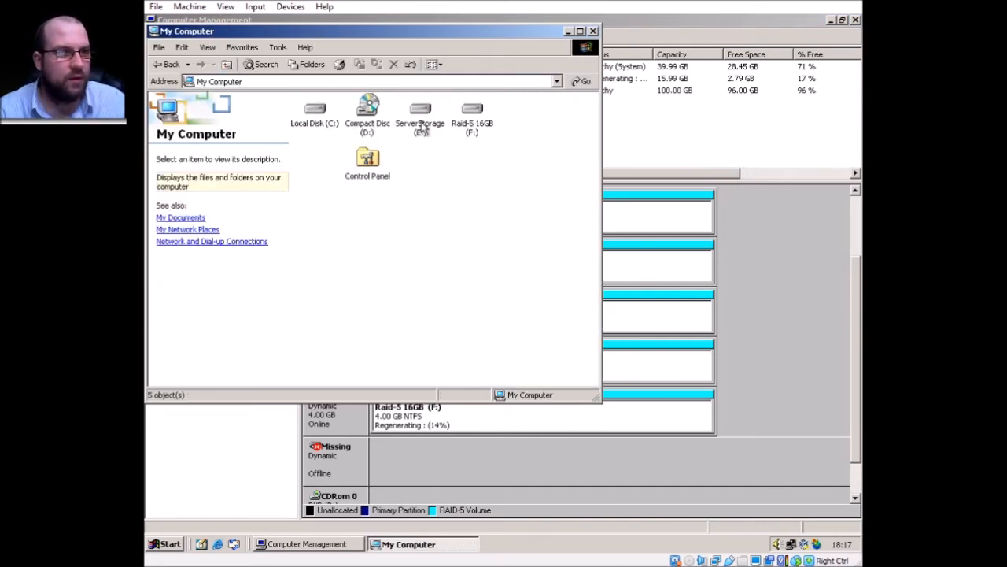
{"action": "double_click", "coordinate": [420, 118]}
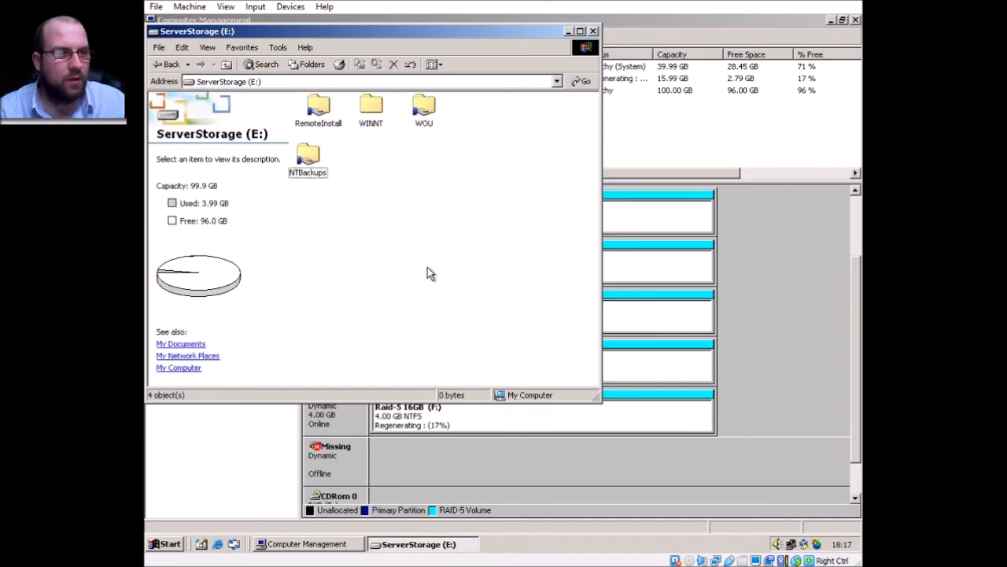
{"action": "key", "text": "ctrl+v"}
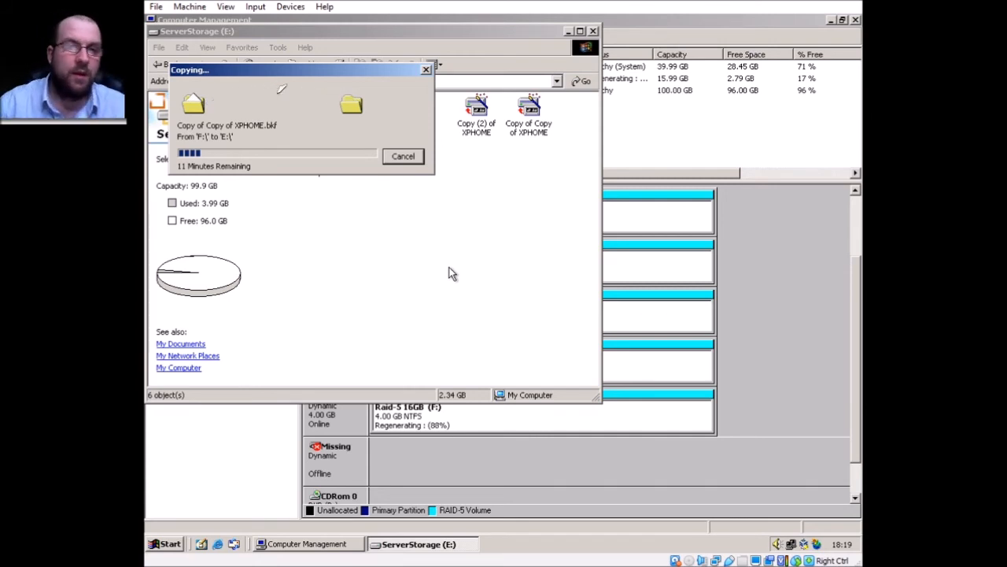
Check the RAID-5 regeneration progress in Disk Management and clear the selection of the copied files on ServerStorage (E:).
{"action": "left_click", "coordinate": [797, 305]}
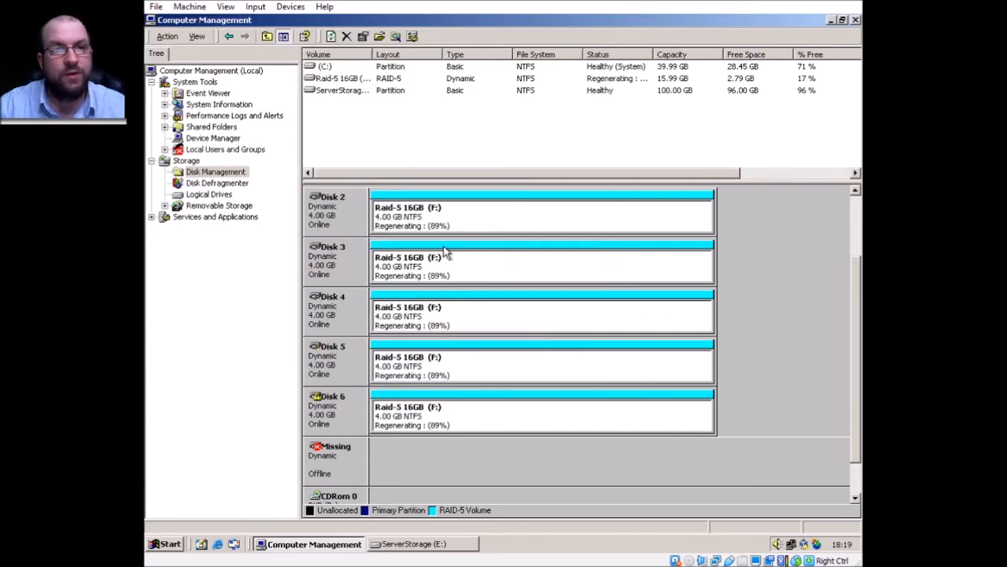
{"action": "left_click_drag", "start_coordinate": [651, 52], "coordinate": [663, 52]}
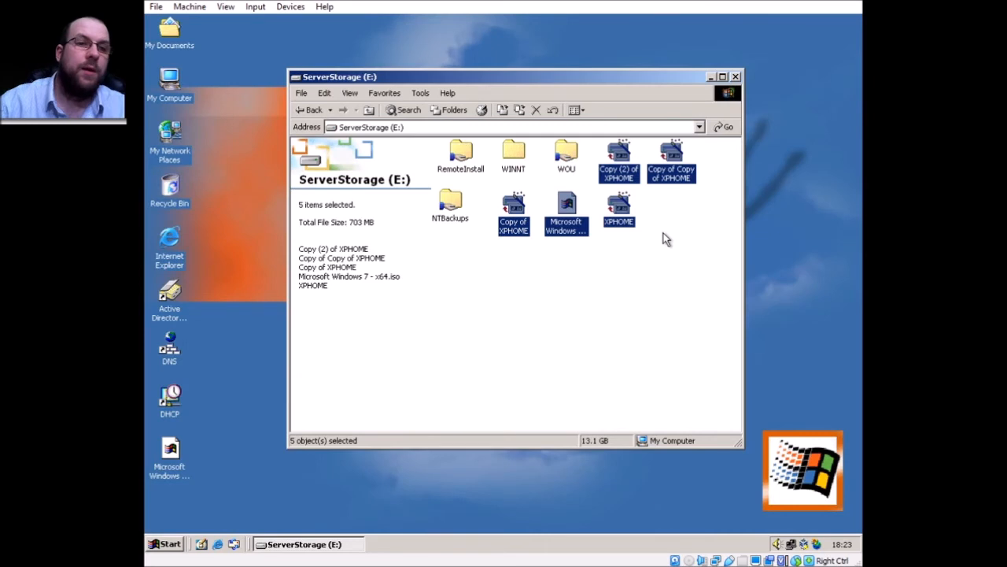
{"action": "left_click", "coordinate": [663, 238]}
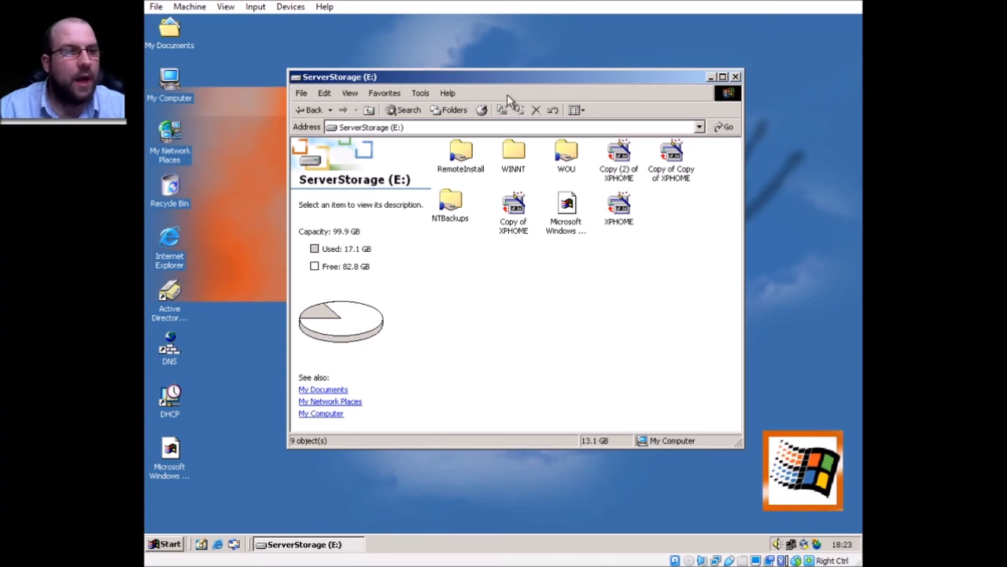
Compare the capacity and used space of the C:, E: and Raid-5 16GB (F:) drives in My Computer.
{"action": "double_click", "coordinate": [174, 82]}
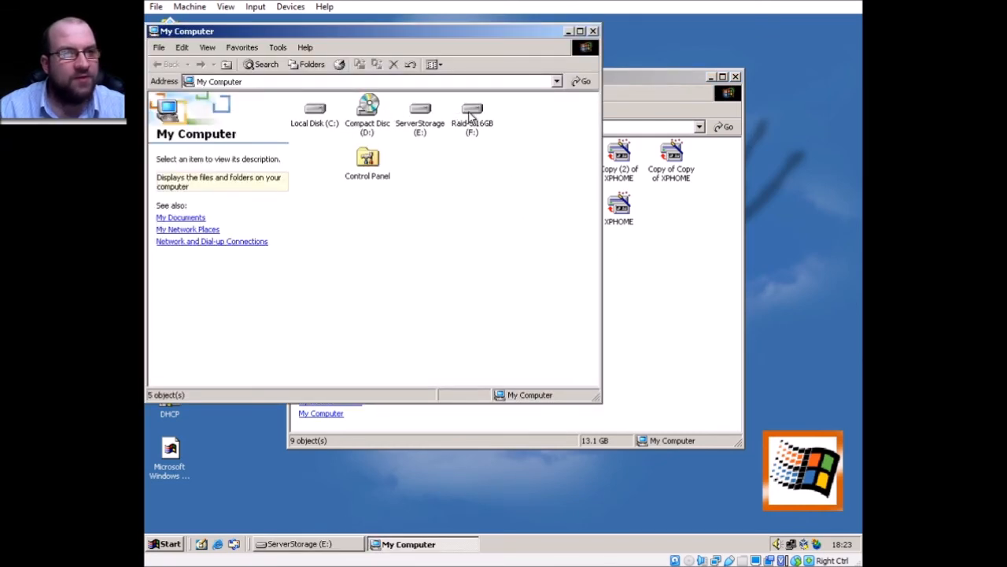
{"action": "left_click", "coordinate": [471, 116]}
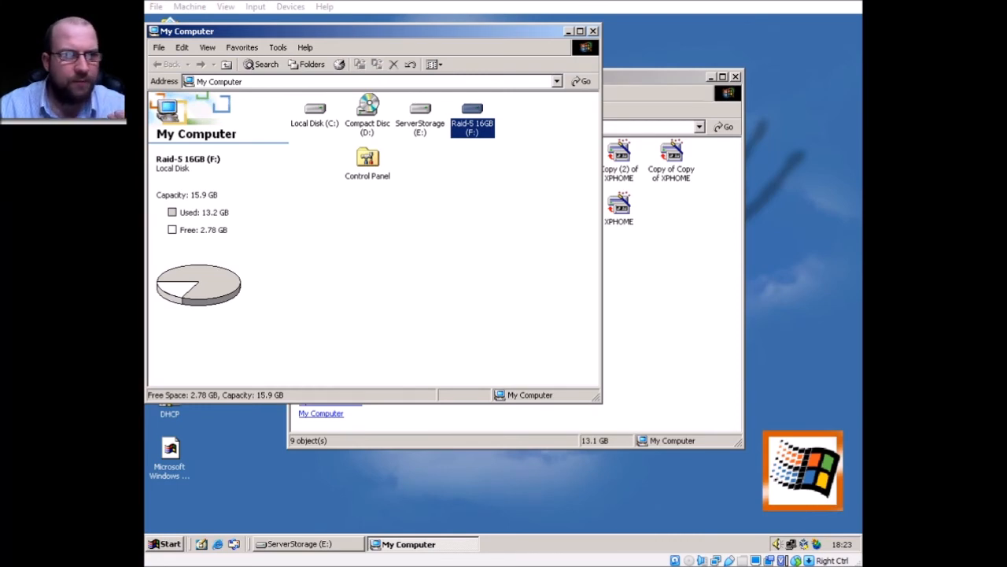
{"action": "left_click", "coordinate": [660, 288]}
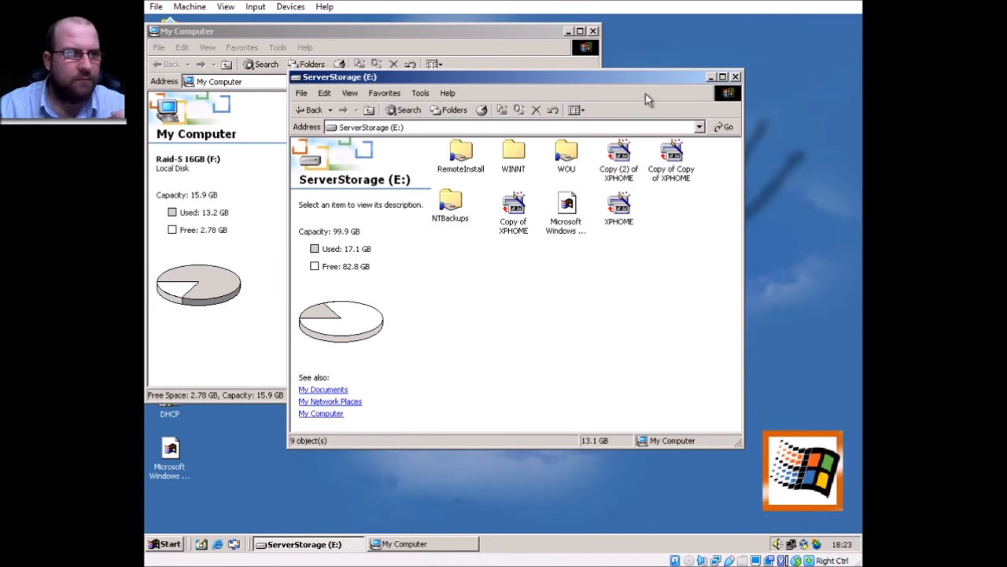
{"action": "left_click", "coordinate": [421, 545]}
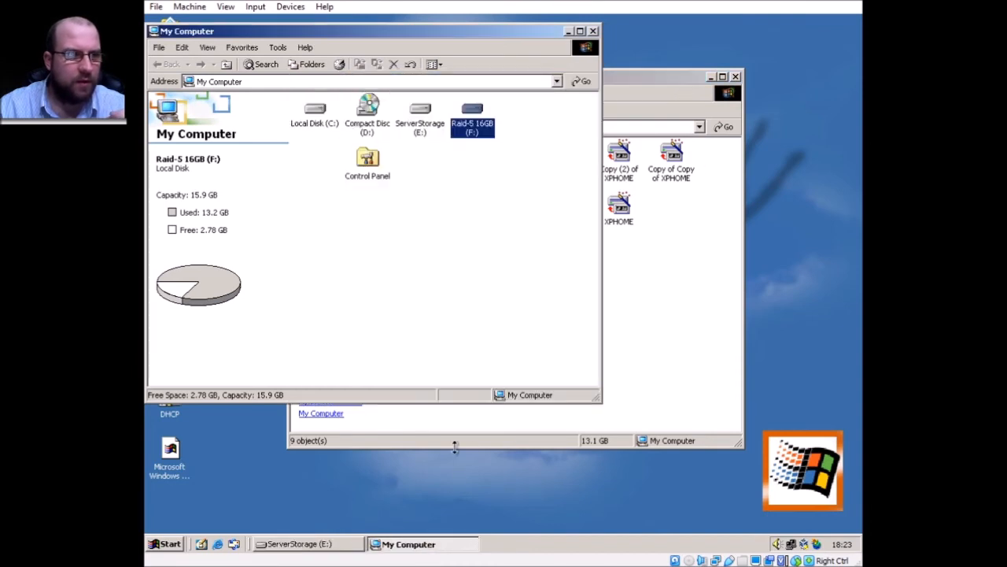
{"action": "left_click", "coordinate": [489, 220]}
{"action": "left_click", "coordinate": [319, 112]}
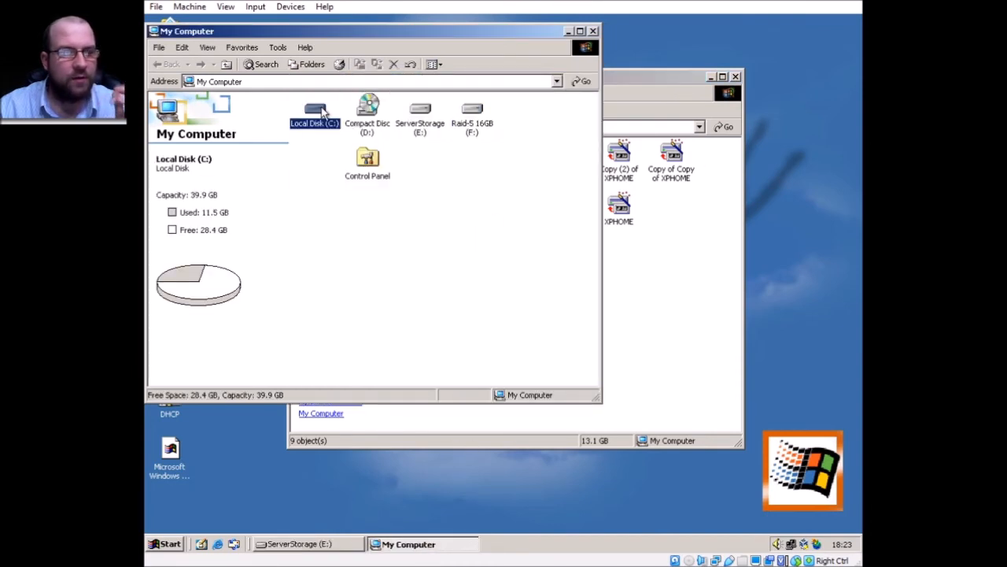
{"action": "left_click", "coordinate": [423, 111]}
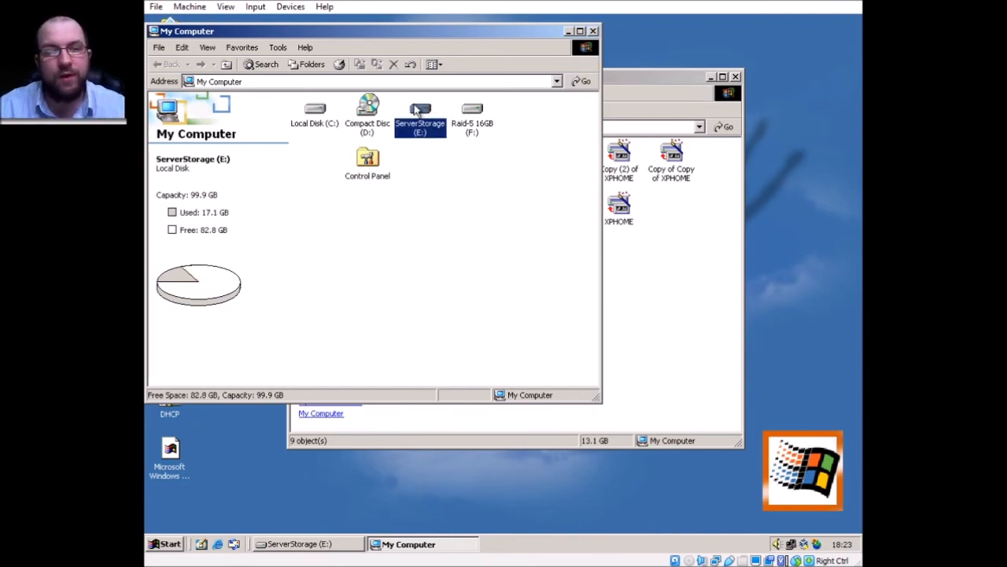
{"action": "left_click", "coordinate": [473, 110]}
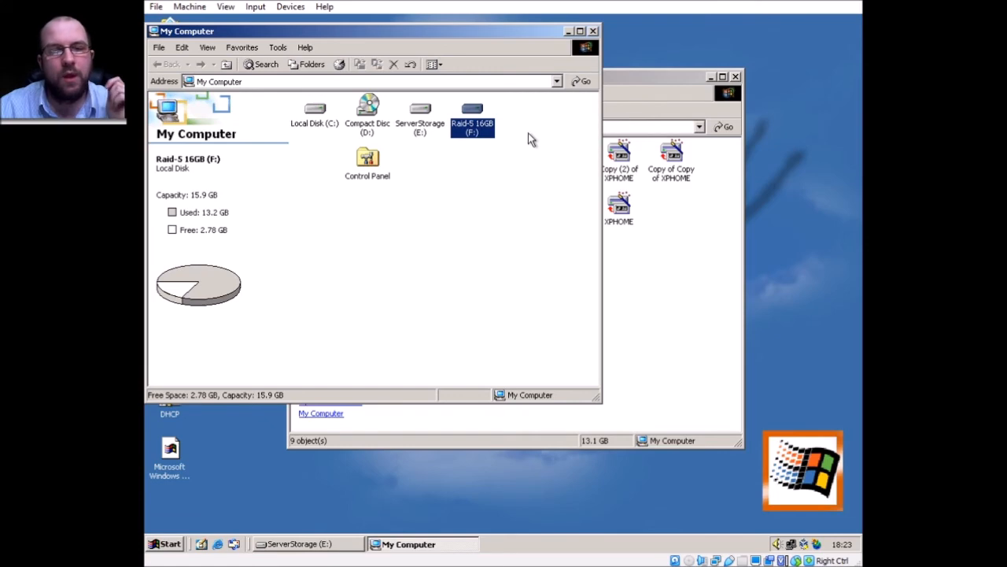
Move the My Computer window below the ServerStorage (E:) file list and close both windows.
{"action": "left_click_drag", "start_coordinate": [480, 37], "coordinate": [623, 331]}
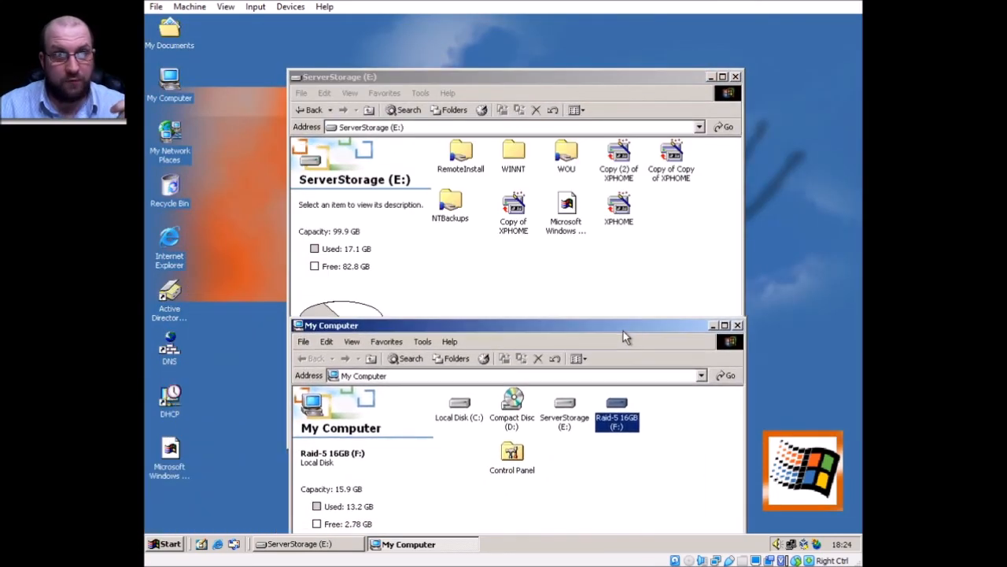
{"action": "left_click", "coordinate": [734, 325]}
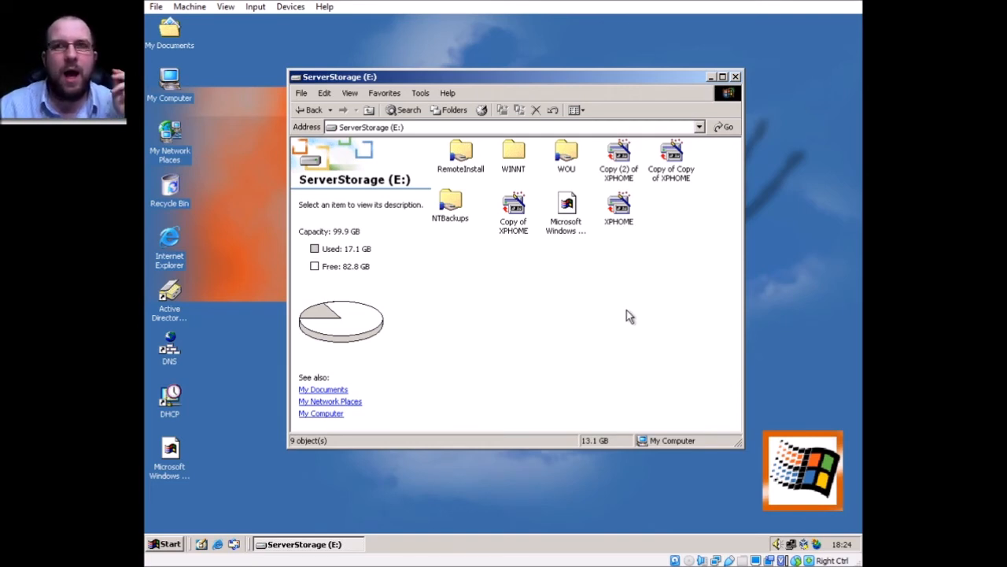
{"action": "left_click", "coordinate": [551, 342]}
{"action": "left_click", "coordinate": [735, 76]}
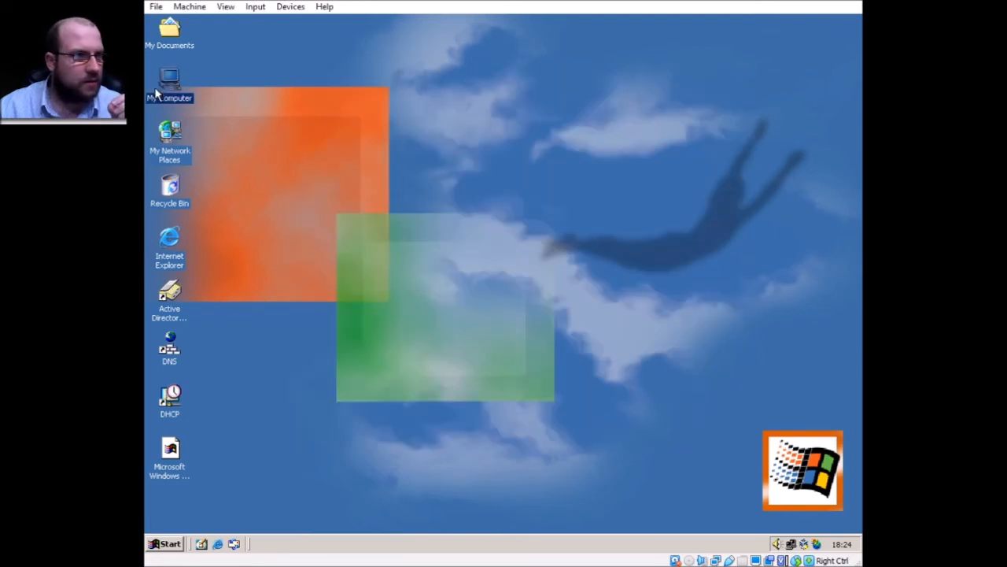
Open Disk Management in a maximized Computer Management window and show the disks of the Raid-5 16GB (F:) volume.
{"action": "right_click", "coordinate": [175, 79]}
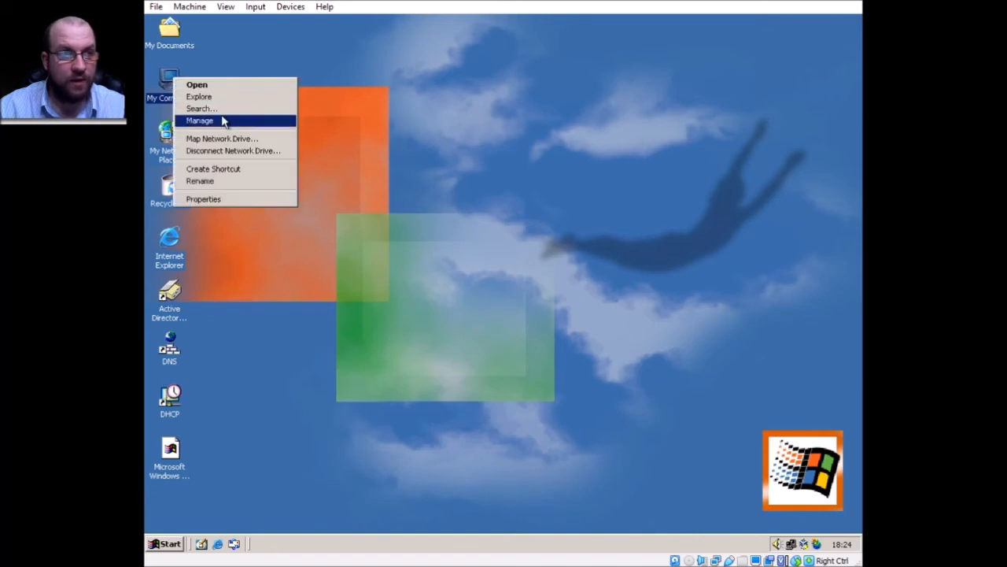
{"action": "left_click", "coordinate": [225, 119]}
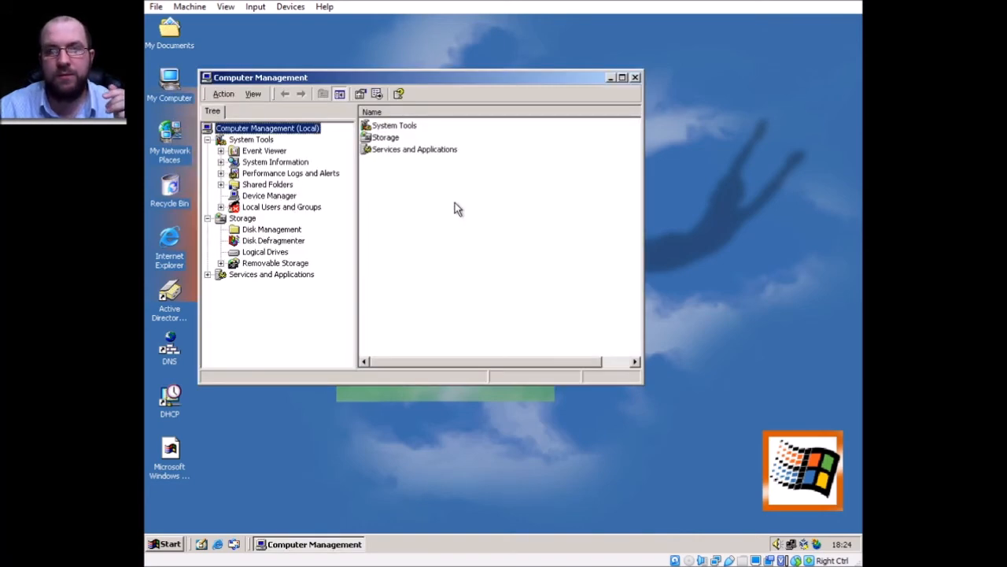
{"action": "left_click", "coordinate": [621, 77]}
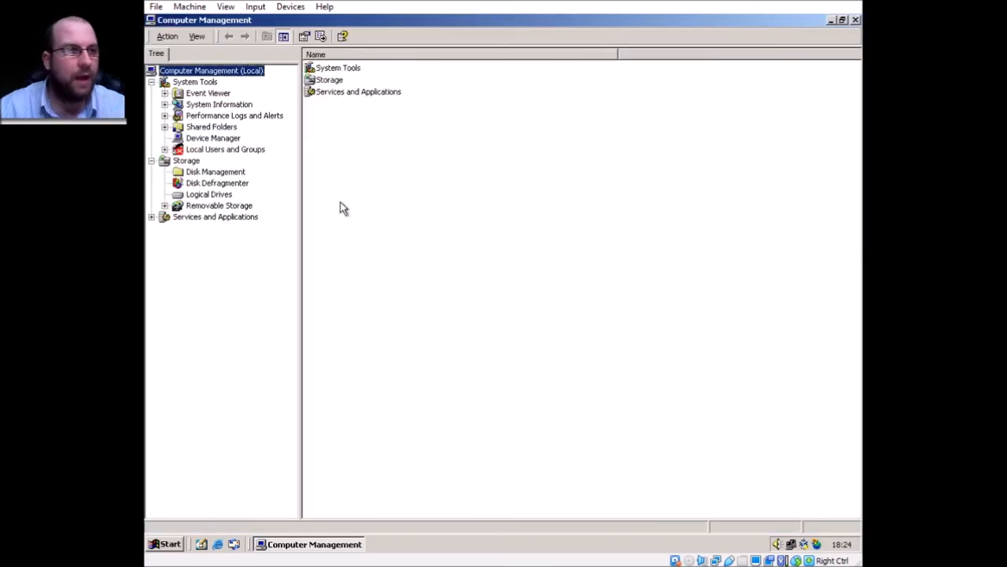
{"action": "left_click", "coordinate": [192, 174]}
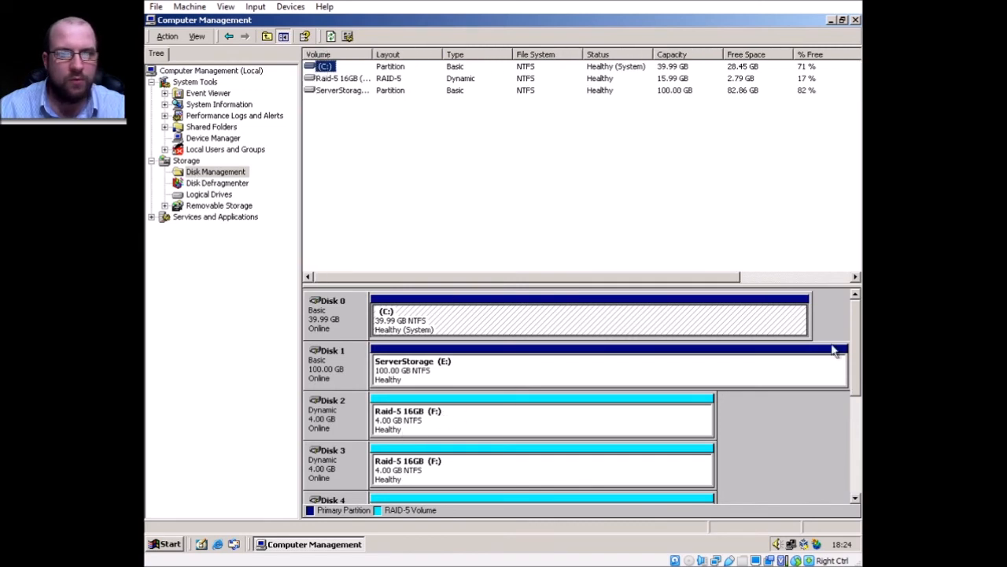
{"action": "scroll", "coordinate": [860, 344], "scroll_direction": "down", "scroll_amount": 3}
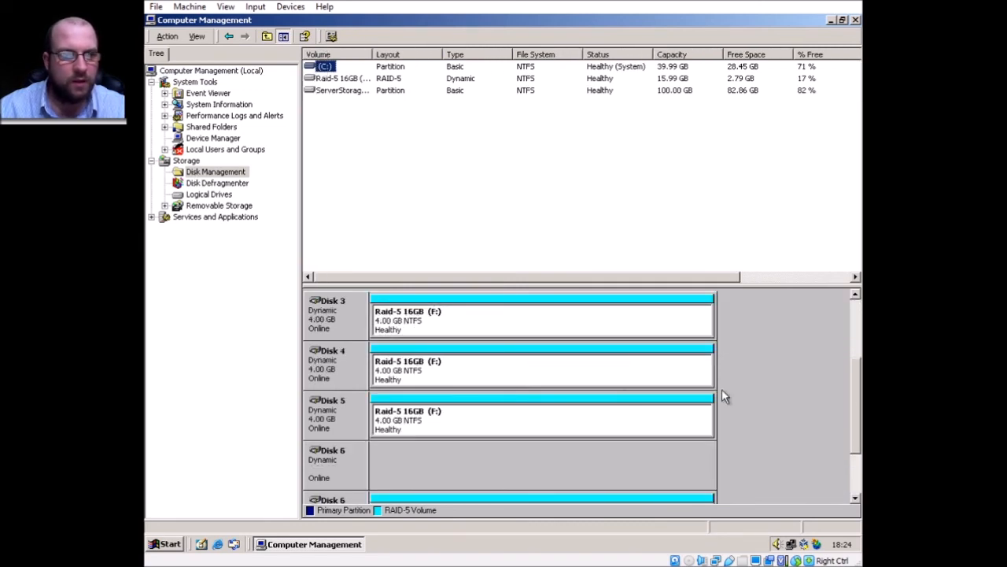
{"action": "right_click", "coordinate": [594, 373]}
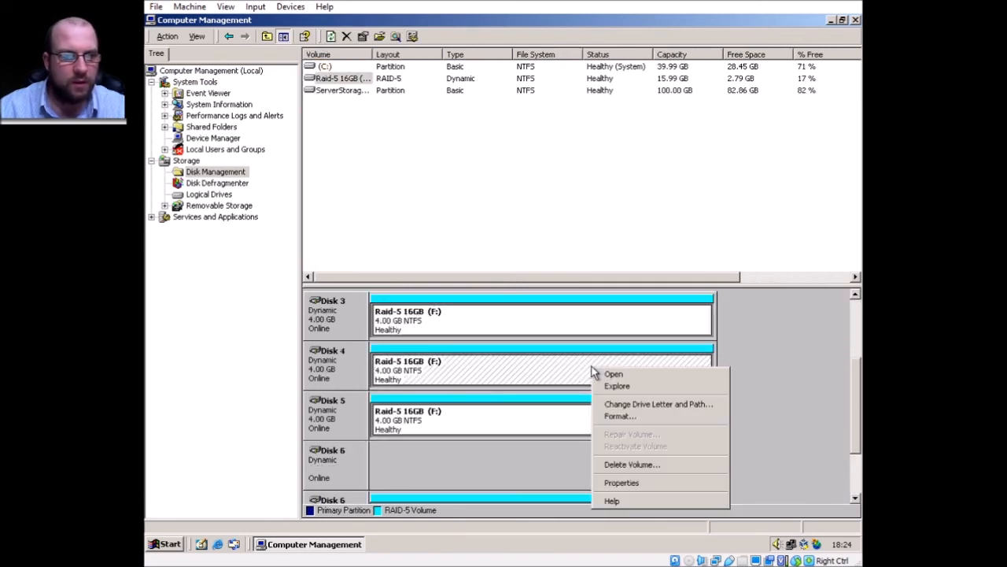
{"action": "left_click", "coordinate": [696, 467]}
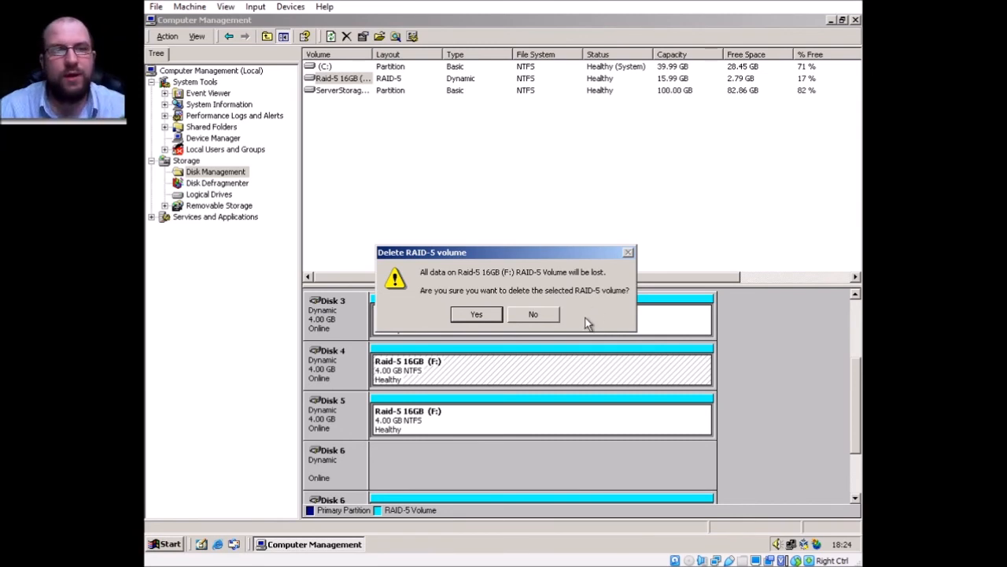
{"action": "left_click", "coordinate": [532, 314]}
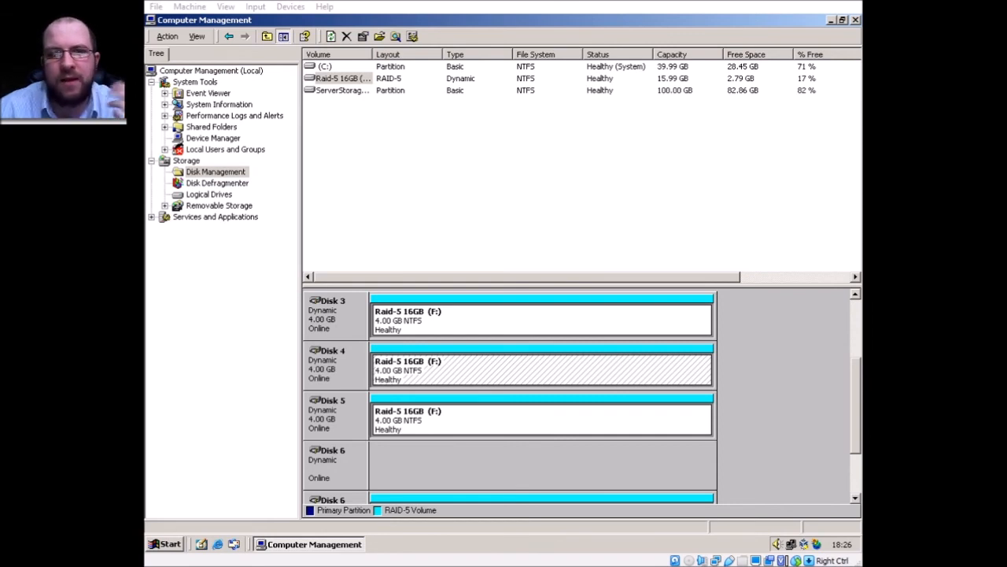
Delete the Raid-5 16GB (F:) volume and confirm the loss of its data.
{"action": "right_click", "coordinate": [592, 358]}
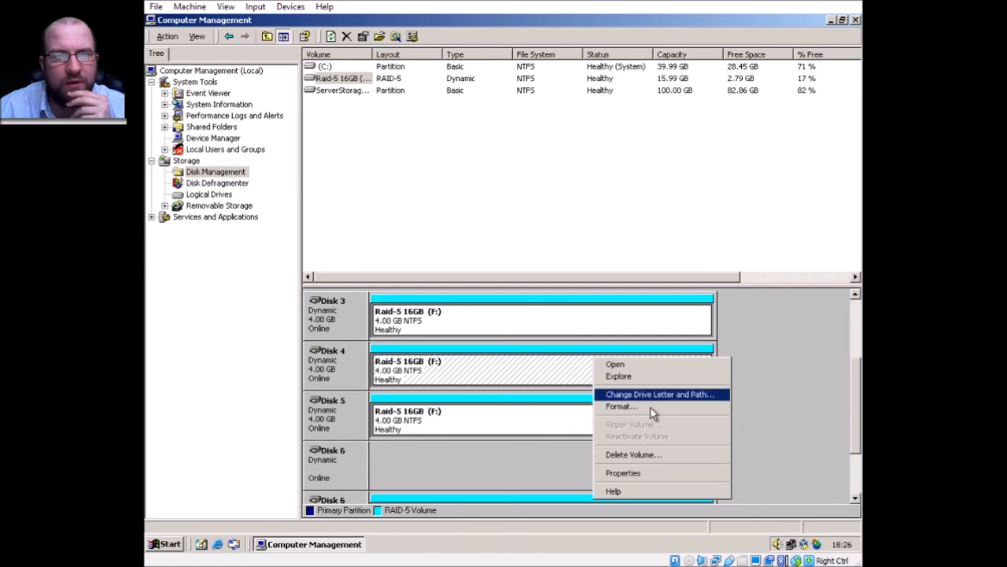
{"action": "left_click", "coordinate": [683, 452]}
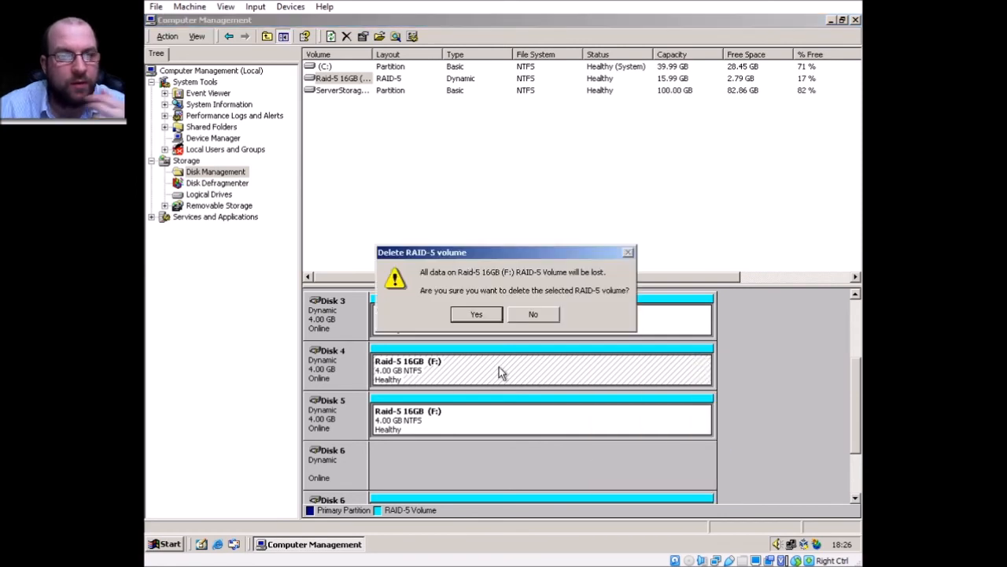
{"action": "left_click", "coordinate": [472, 314]}
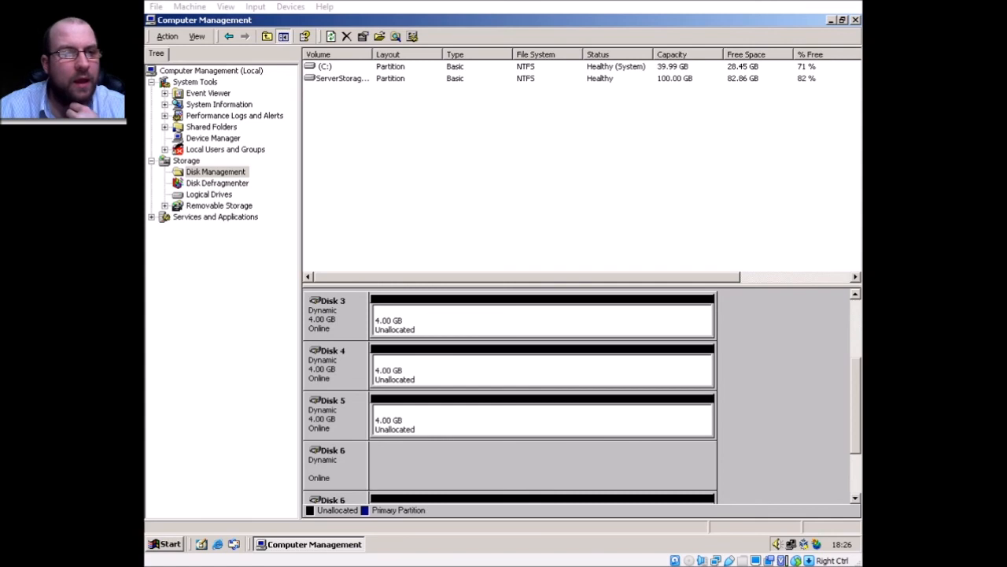
Revert the unallocated Disks 3, 4 and 5 from dynamic to basic disks.
{"action": "right_click", "coordinate": [343, 314]}
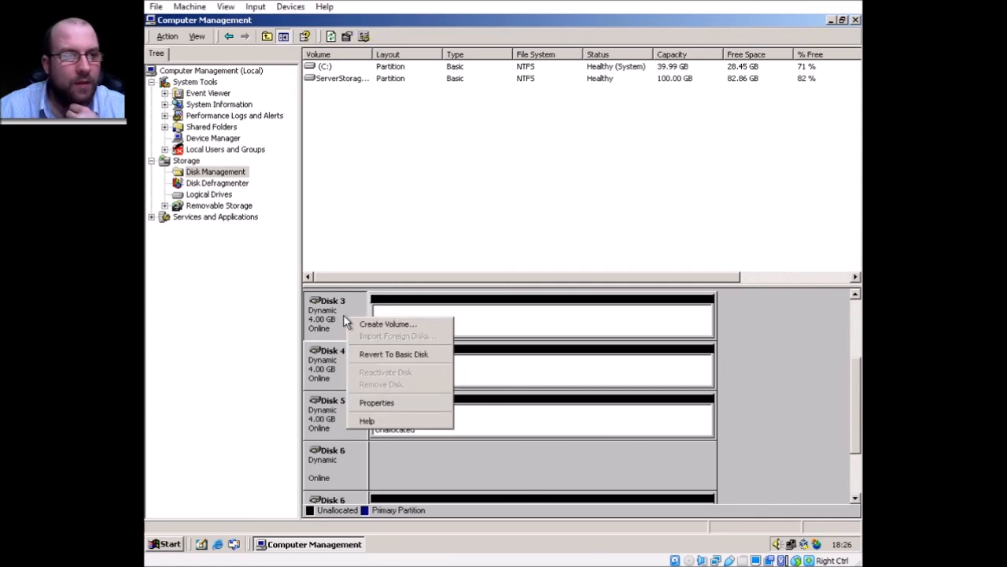
{"action": "left_click", "coordinate": [417, 354]}
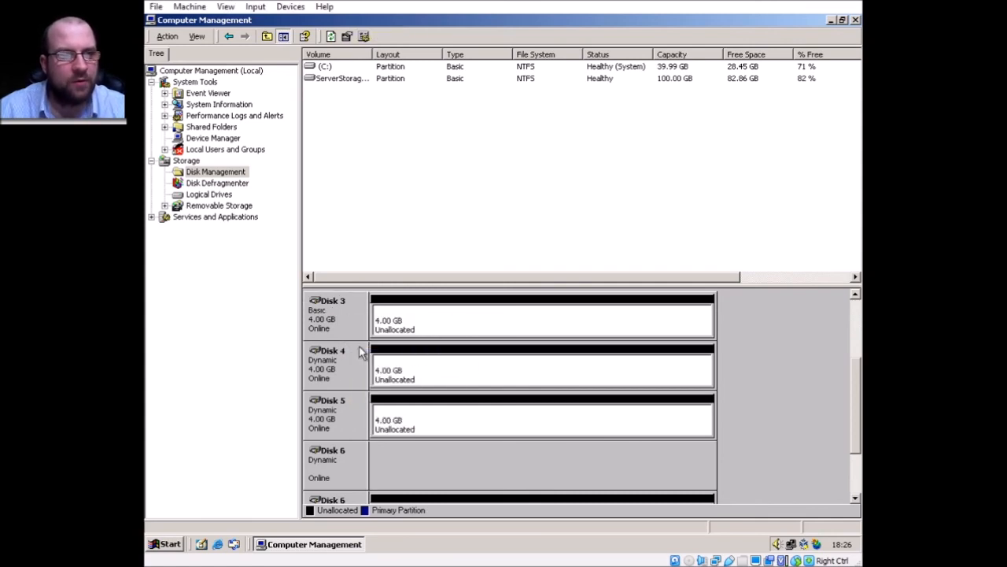
{"action": "right_click", "coordinate": [351, 356]}
{"action": "left_click", "coordinate": [409, 387]}
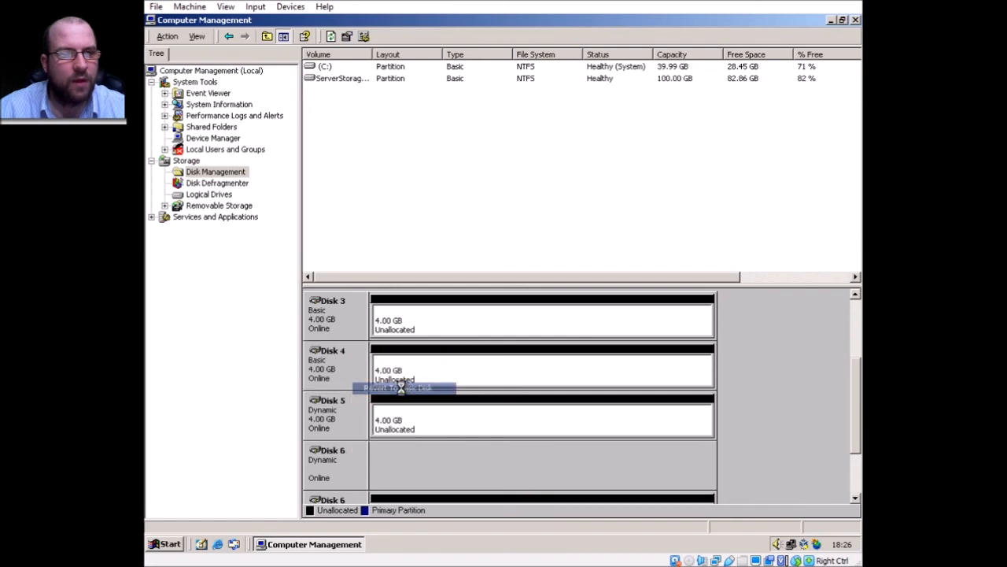
{"action": "right_click", "coordinate": [347, 409]}
{"action": "left_click", "coordinate": [370, 441]}
Revert the unallocated Disks 6 and 2 to basic disks and close Computer Management.
{"action": "left_click_drag", "start_coordinate": [856, 397], "coordinate": [857, 440]}
{"action": "right_click", "coordinate": [343, 417]}
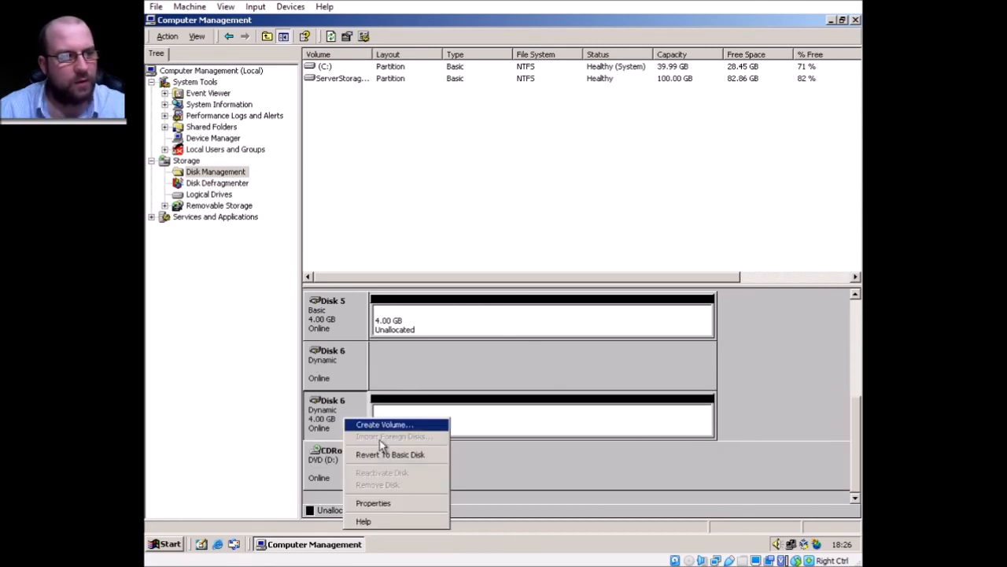
{"action": "left_click", "coordinate": [375, 453]}
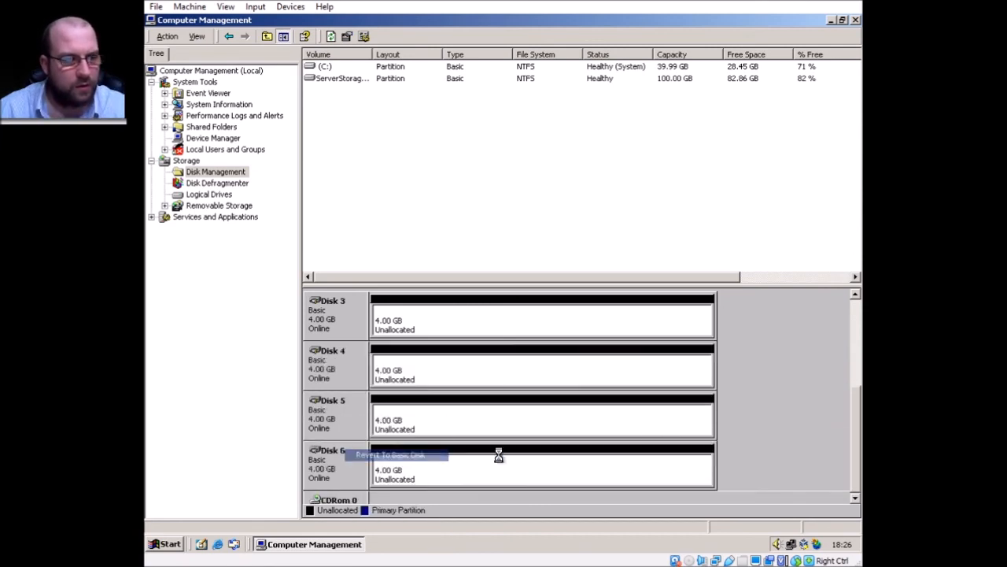
{"action": "left_click_drag", "start_coordinate": [857, 429], "coordinate": [804, 377]}
{"action": "right_click", "coordinate": [344, 308]}
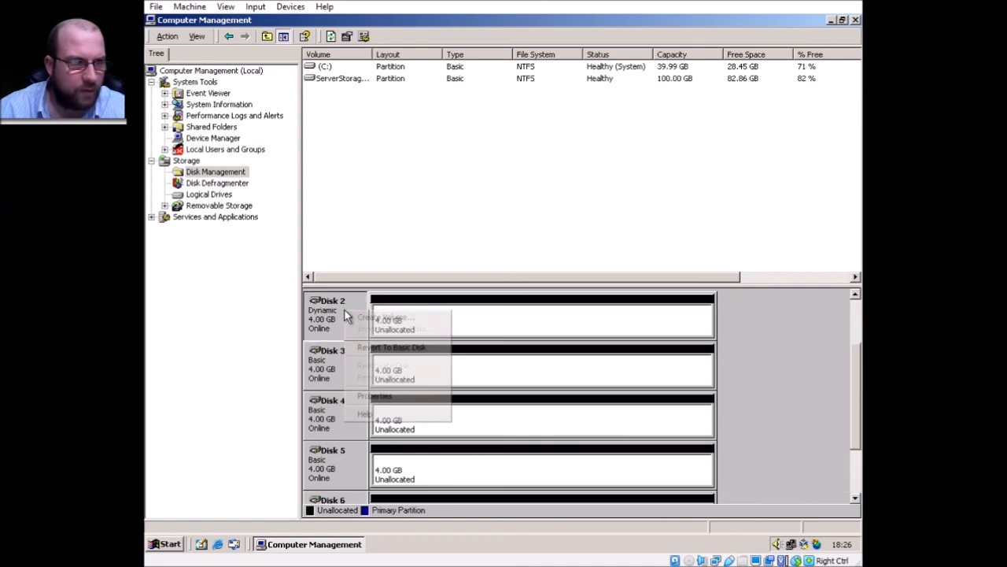
{"action": "left_click", "coordinate": [390, 347]}
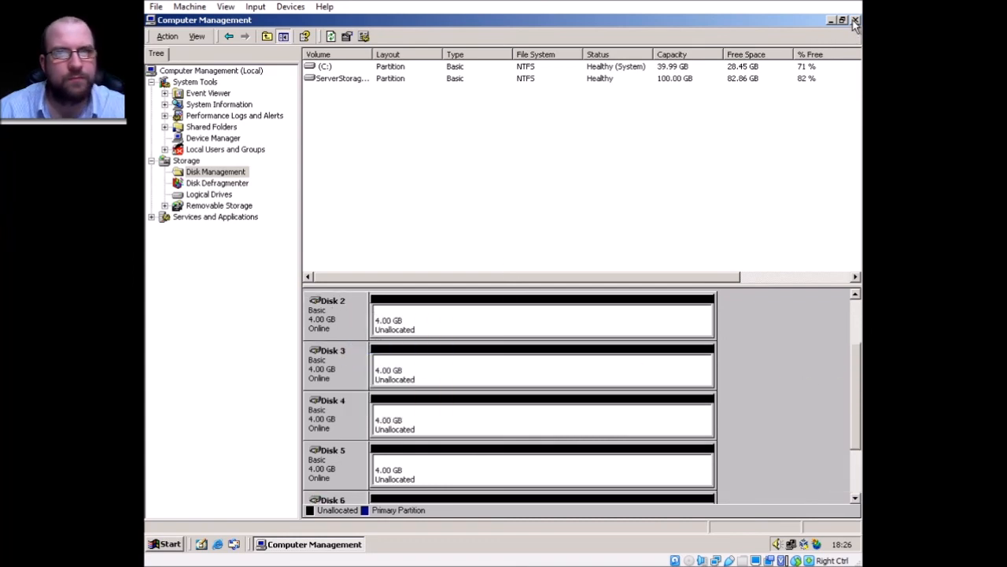
{"action": "left_click", "coordinate": [855, 20]}
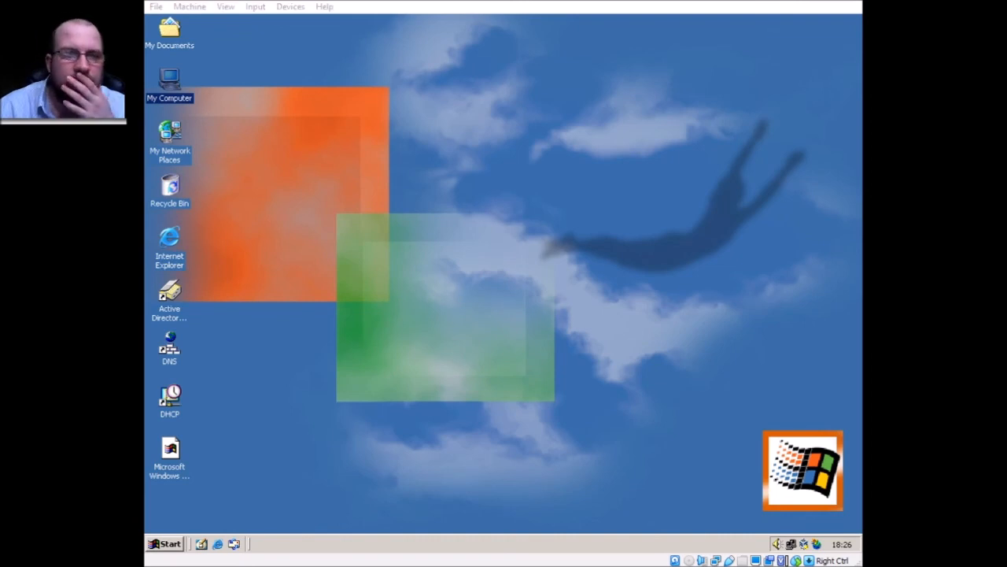
Check the remaining drives and the space used on ServerStorage (E:) in My Computer, and close the window.
{"action": "left_click", "coordinate": [459, 405]}
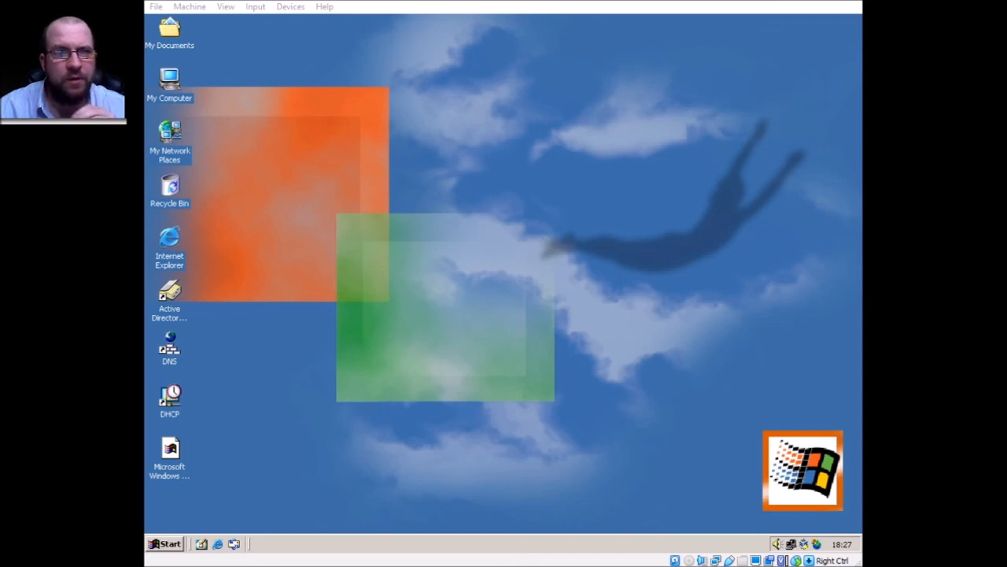
{"action": "double_click", "coordinate": [169, 80]}
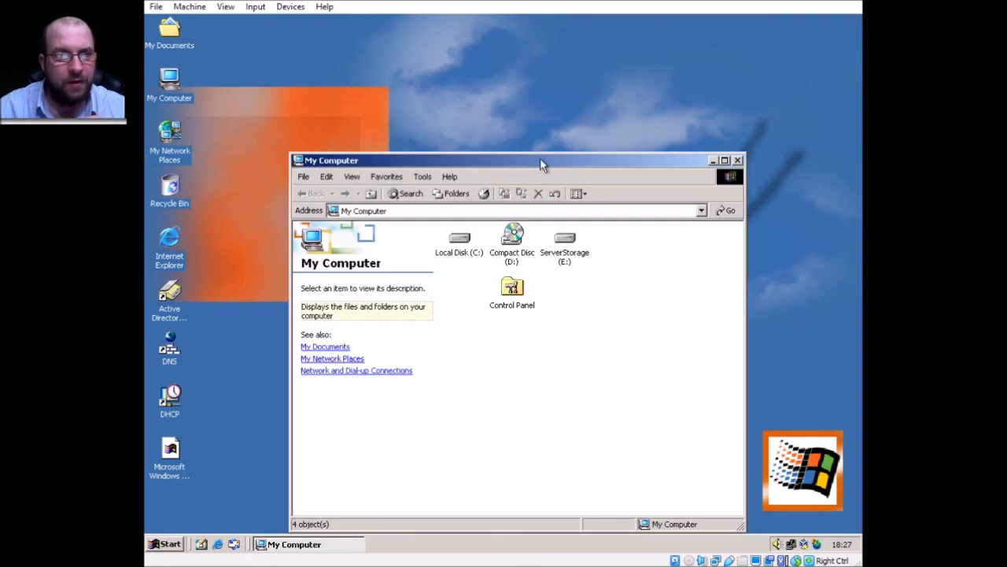
{"action": "left_click_drag", "start_coordinate": [540, 163], "coordinate": [454, 84]}
{"action": "left_click", "coordinate": [478, 180]}
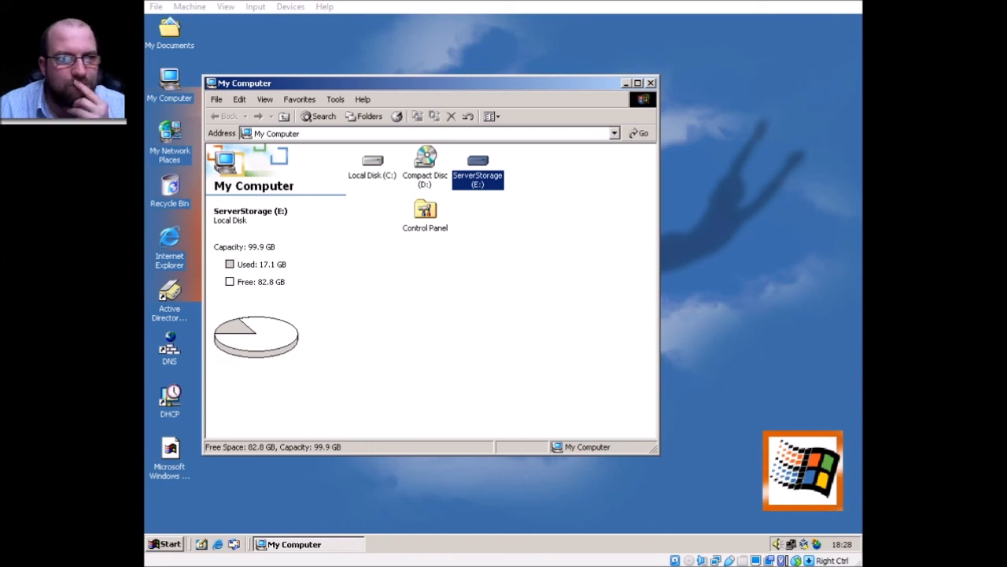
{"action": "left_click", "coordinate": [651, 83]}
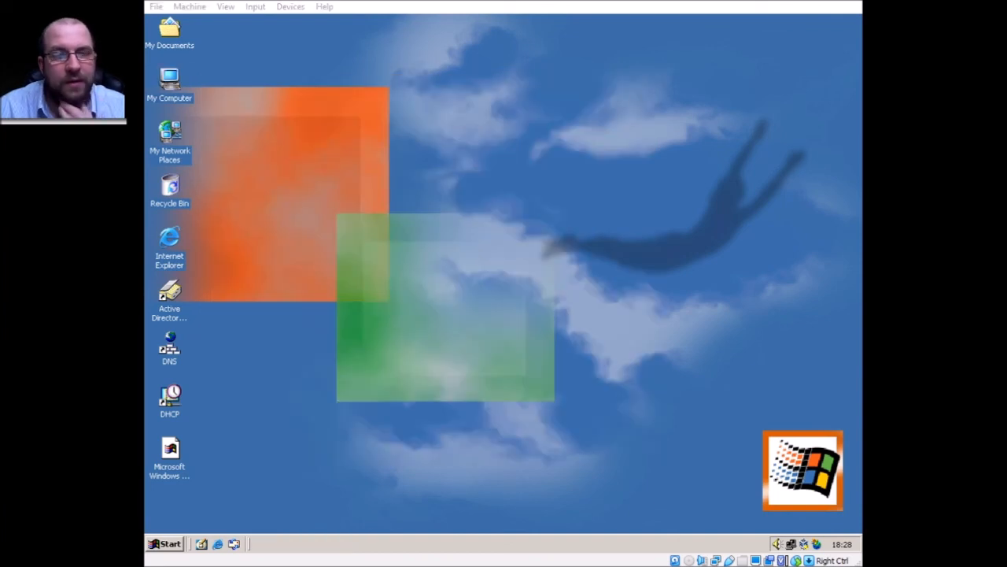